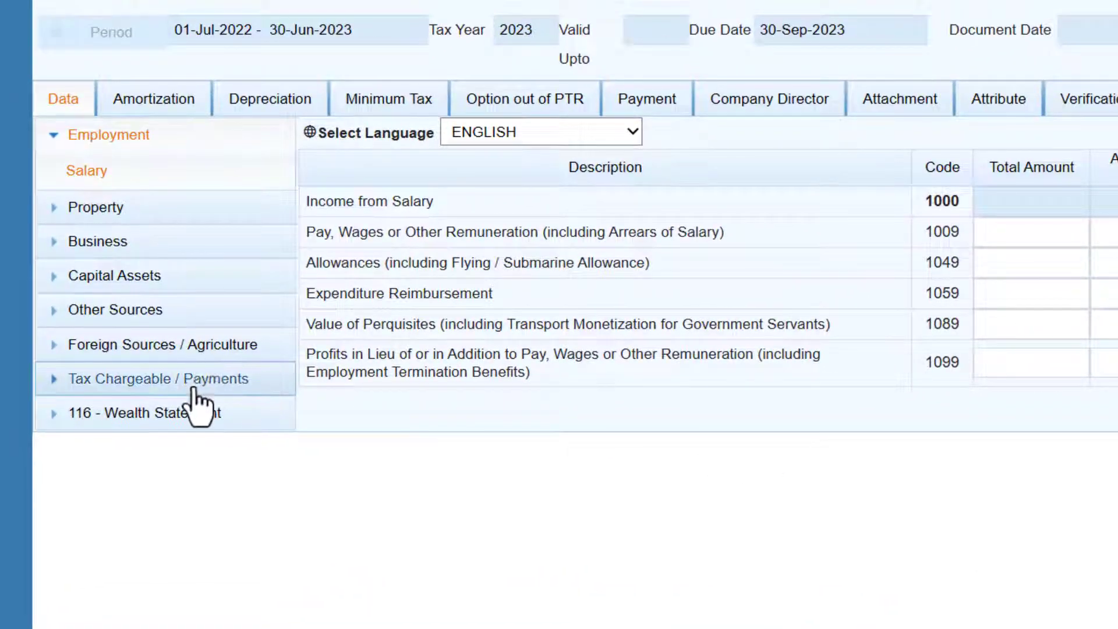
# Step: Browse the Adjustable Tax table under Tax Chargeable / Payments, then expand 116 - Wealth Statement
pyautogui.click(196, 389)
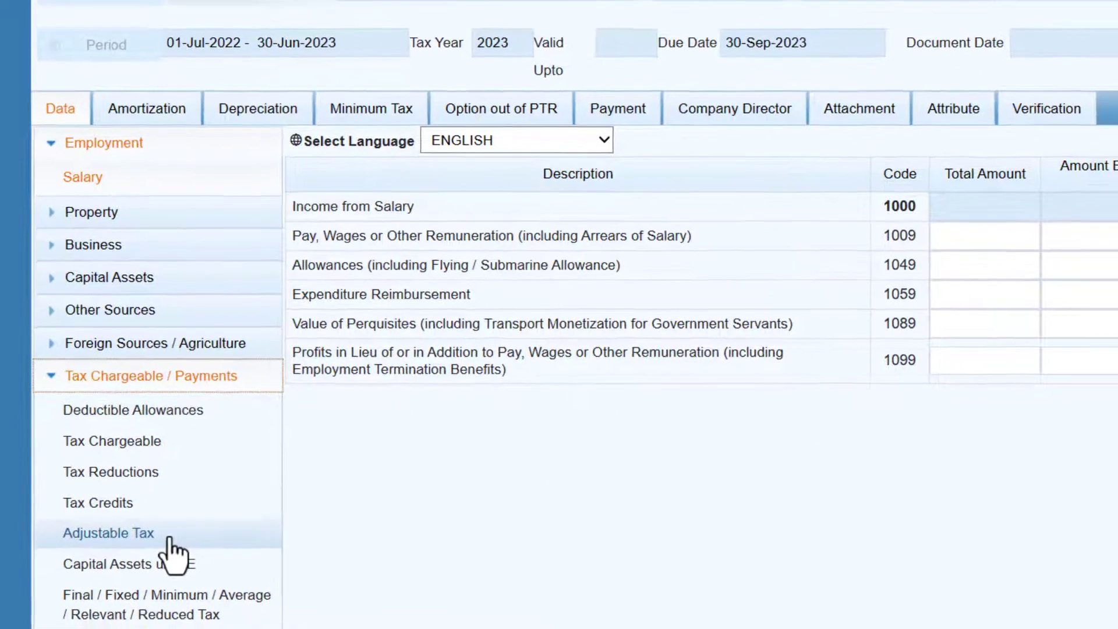
pyautogui.click(169, 540)
pyautogui.scroll(-8, 551, 447)
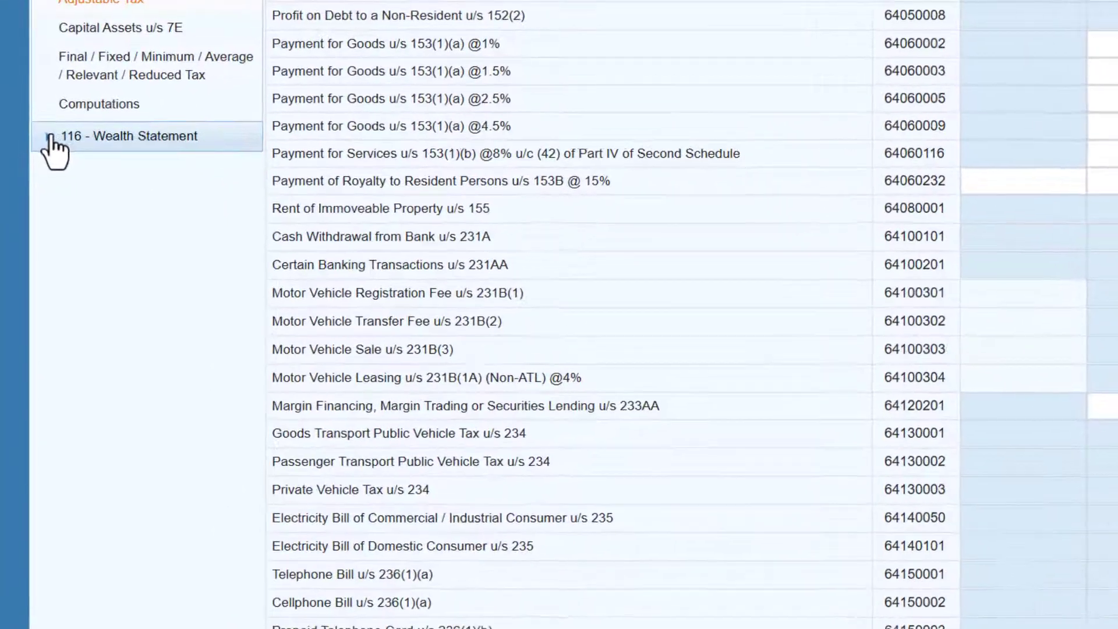
pyautogui.click(42, 106)
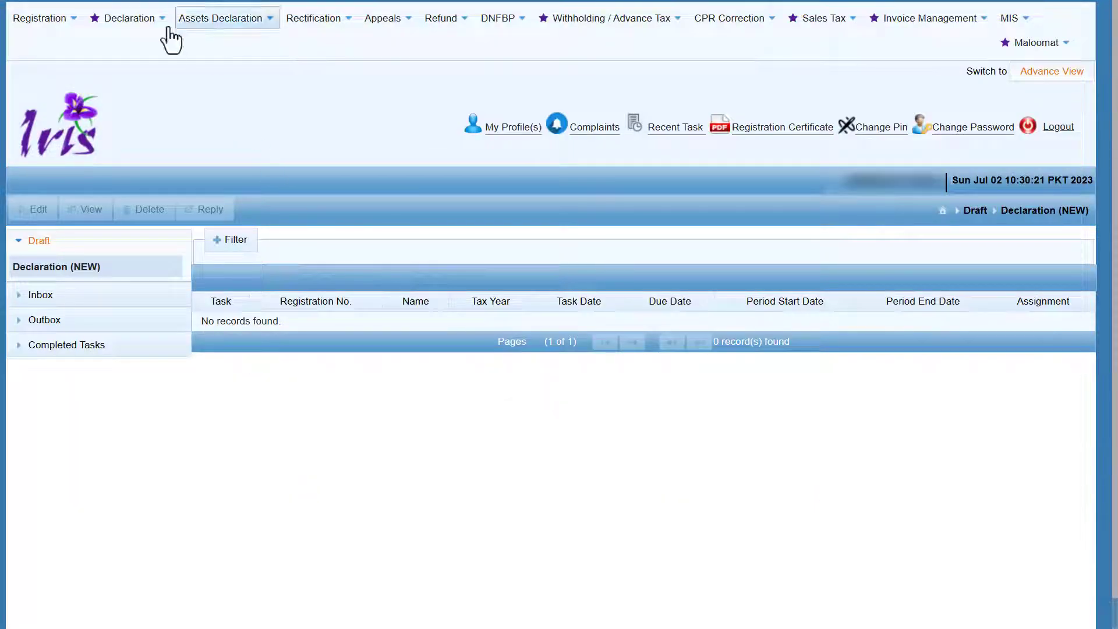
# Step: Start a new Normal Return (Ind/AOP/COY) for period 01-Jul-2022 to 30-Jun-2023, tax year 2023
pyautogui.click(132, 19)
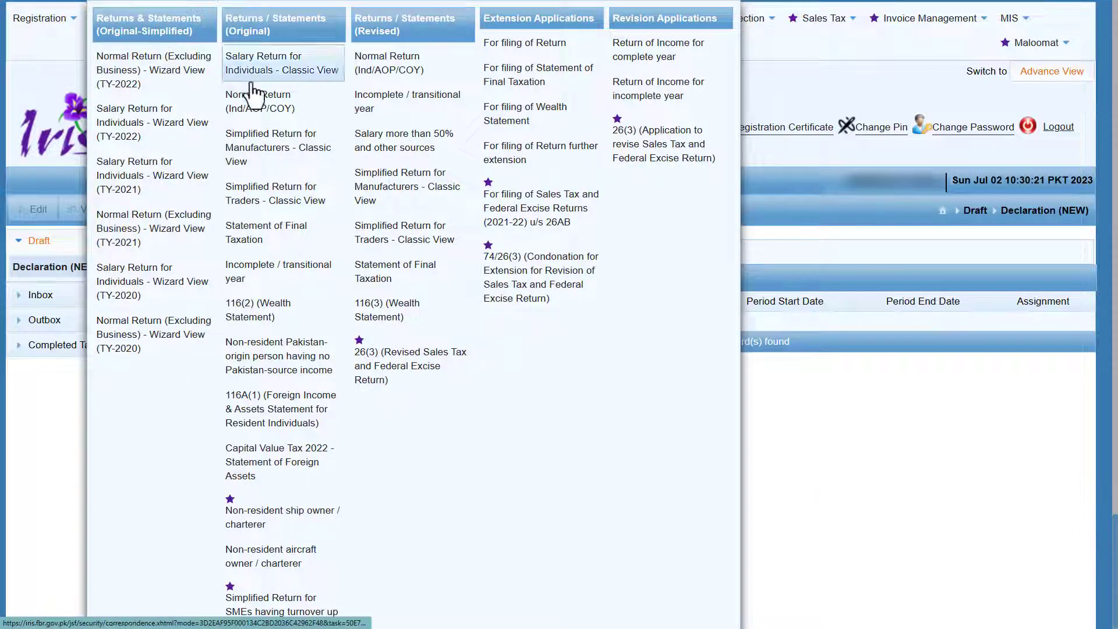
pyautogui.click(308, 113)
pyautogui.click(80, 134)
pyautogui.write('2023')
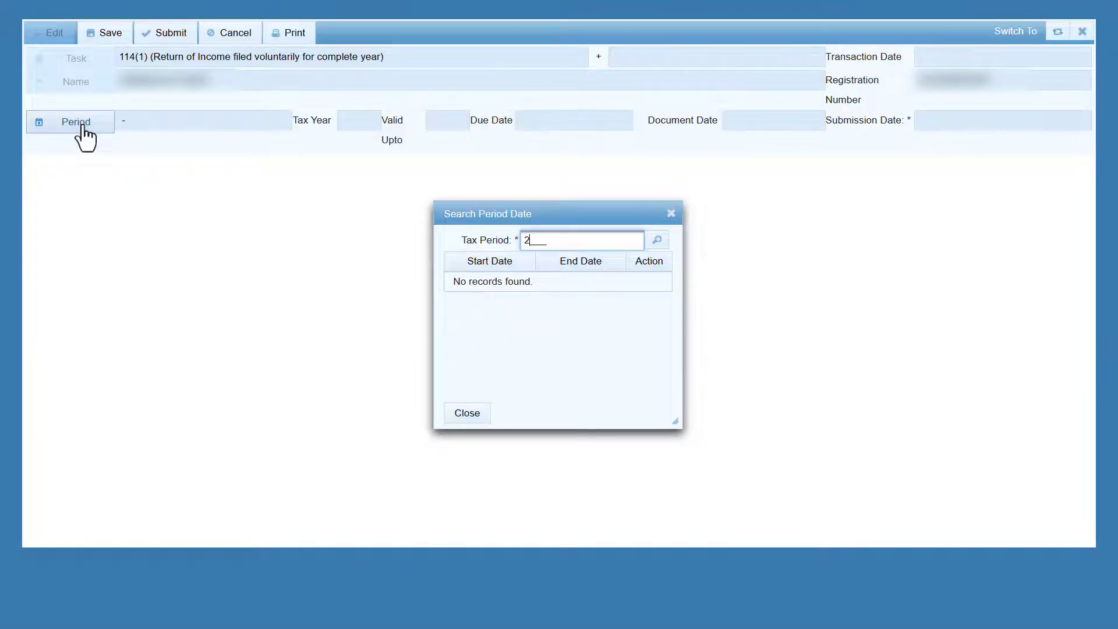
pyautogui.click(656, 241)
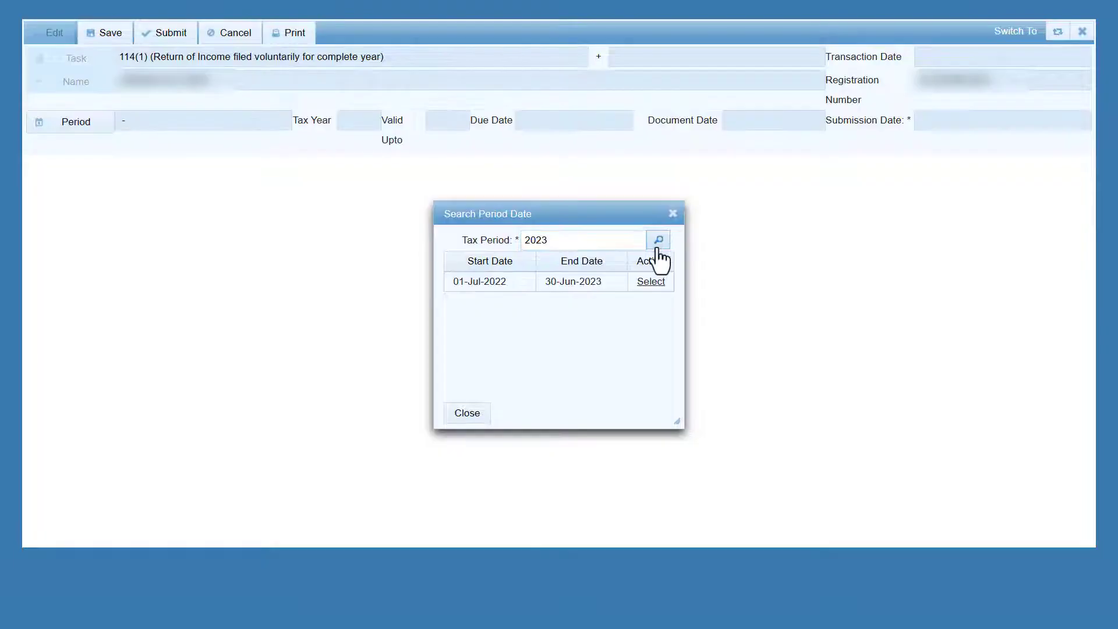
pyautogui.click(647, 284)
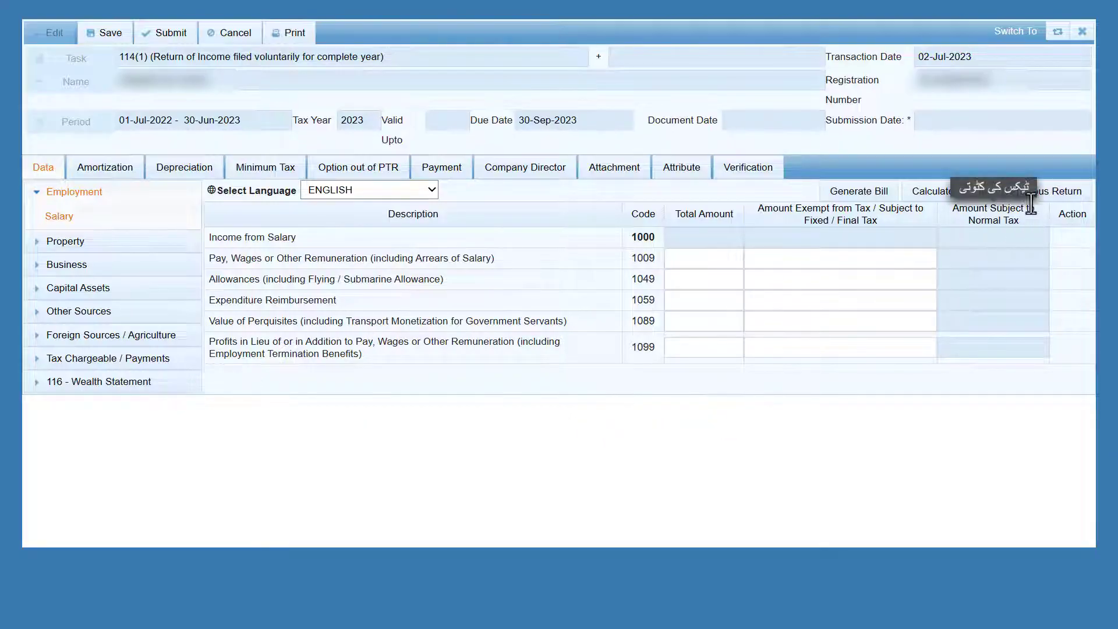
# Step: Import the previous return and enter 800,000 pay and wages in row 1009
pyautogui.click(1043, 194)
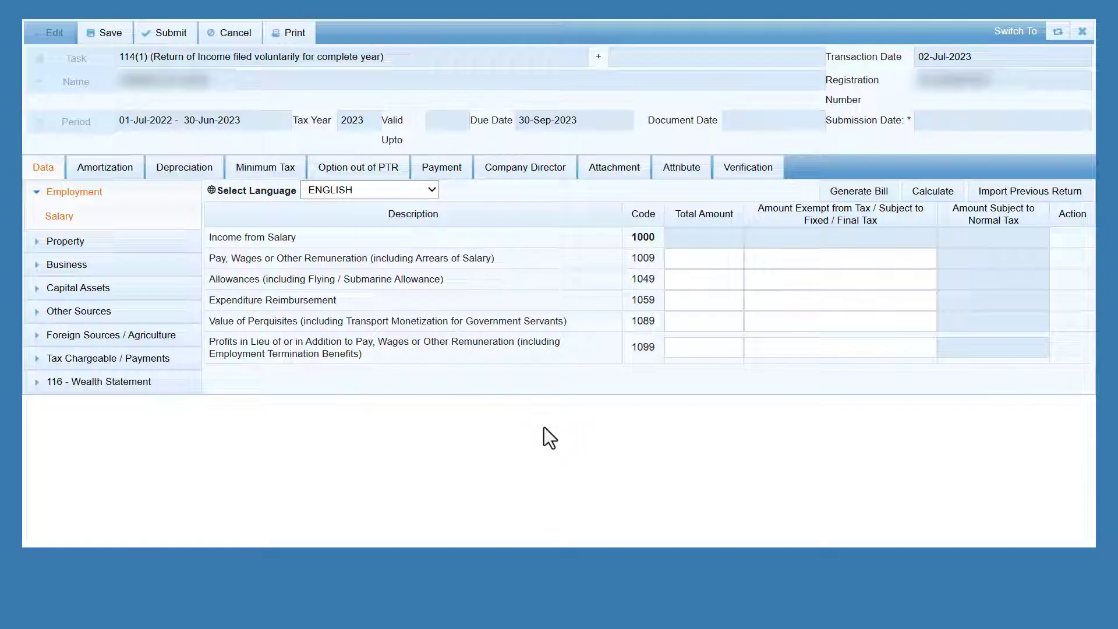
pyautogui.click(688, 260)
pyautogui.write('800000')
pyautogui.click(564, 421)
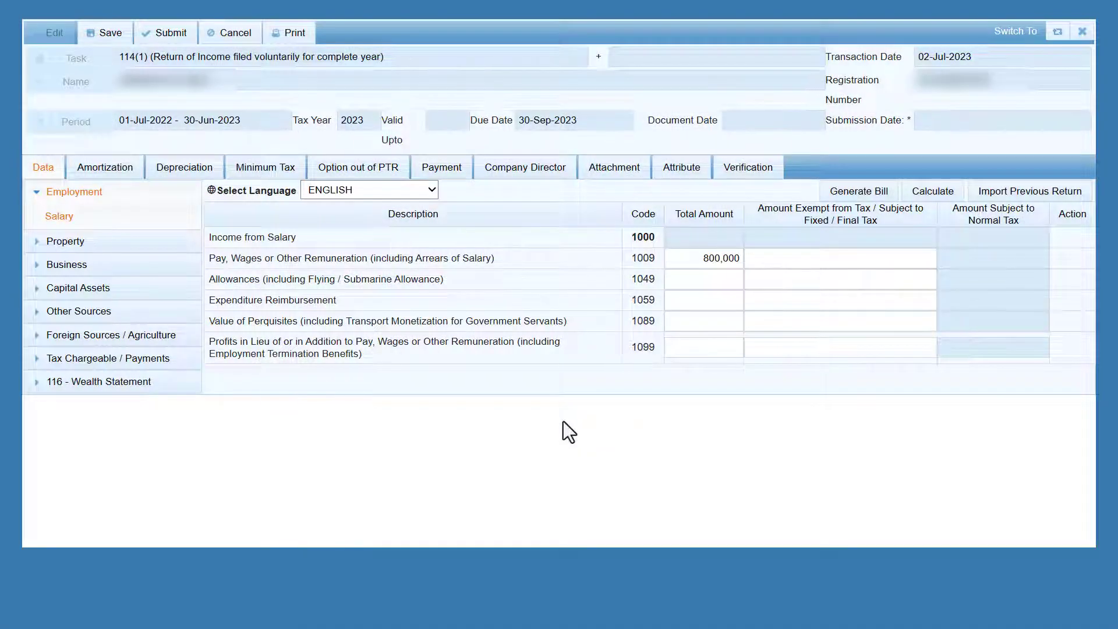
# Step: Enter 20,000 profits in lieu of pay in row 1099 and calculate the 820,000 salary total
pyautogui.click(681, 349)
pyautogui.write('20000')
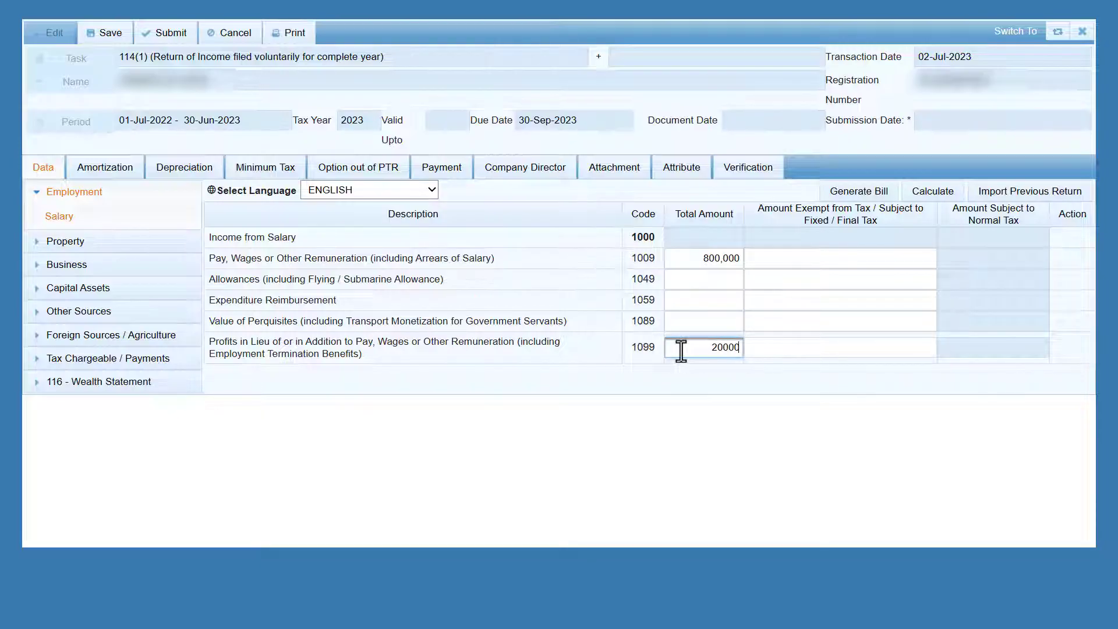
pyautogui.click(660, 426)
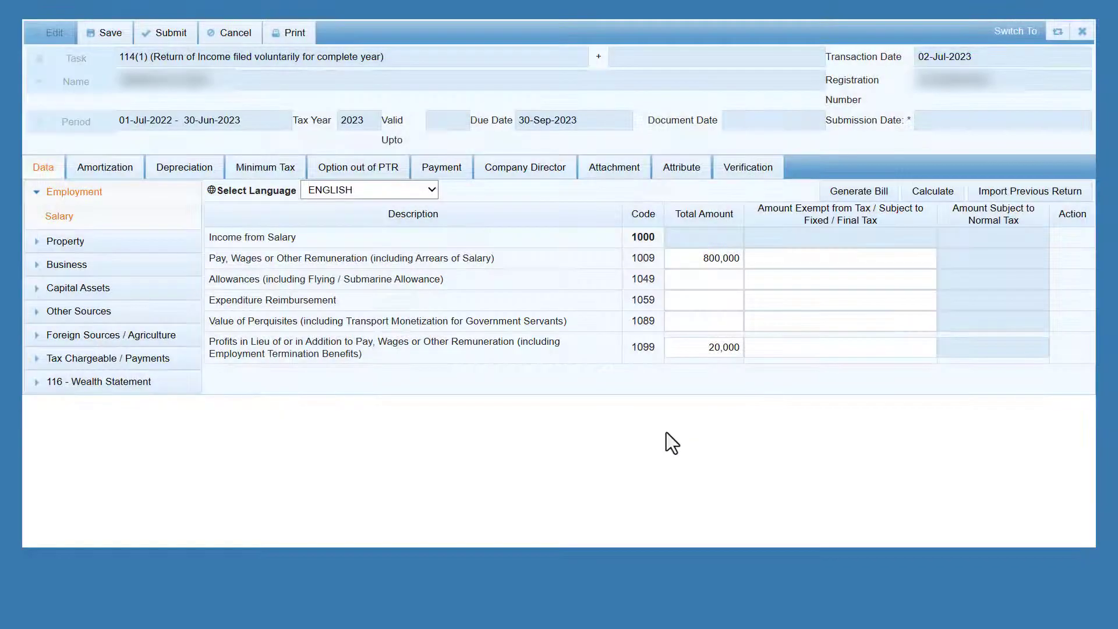
pyautogui.click(931, 192)
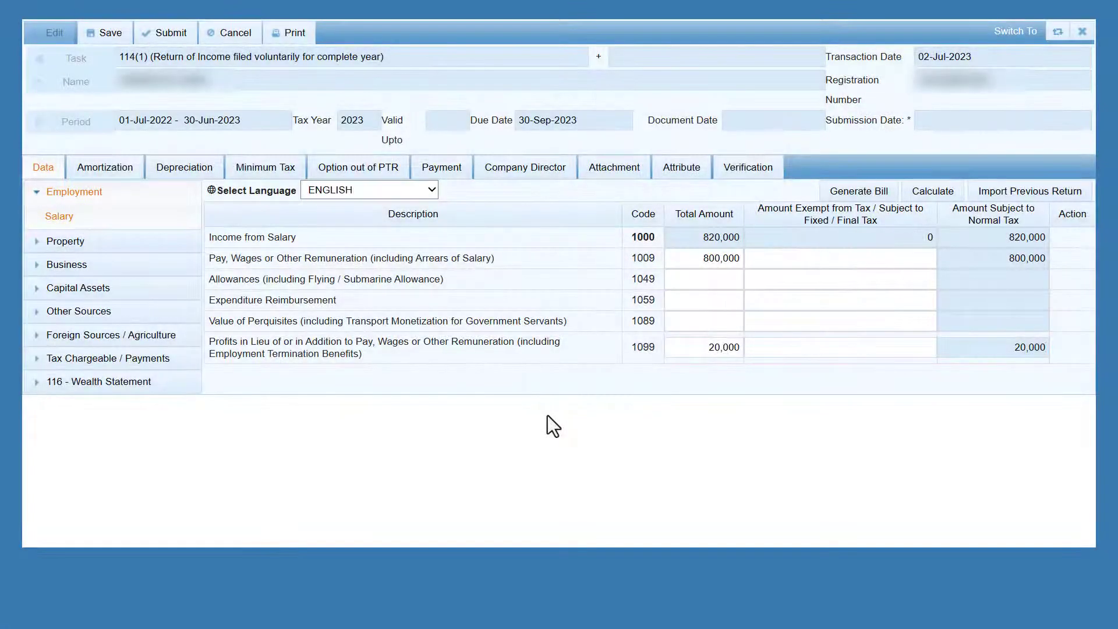
# Step: Show the Computations table with 820,000 taxable income and 5,500 tax chargeable
pyautogui.click(149, 359)
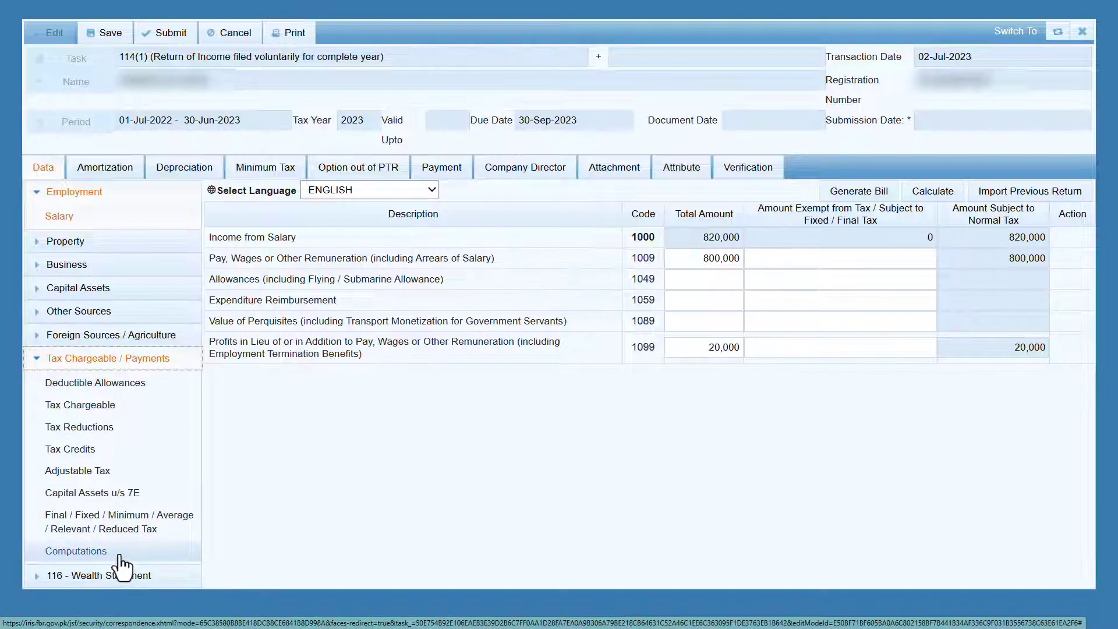
pyautogui.click(76, 551)
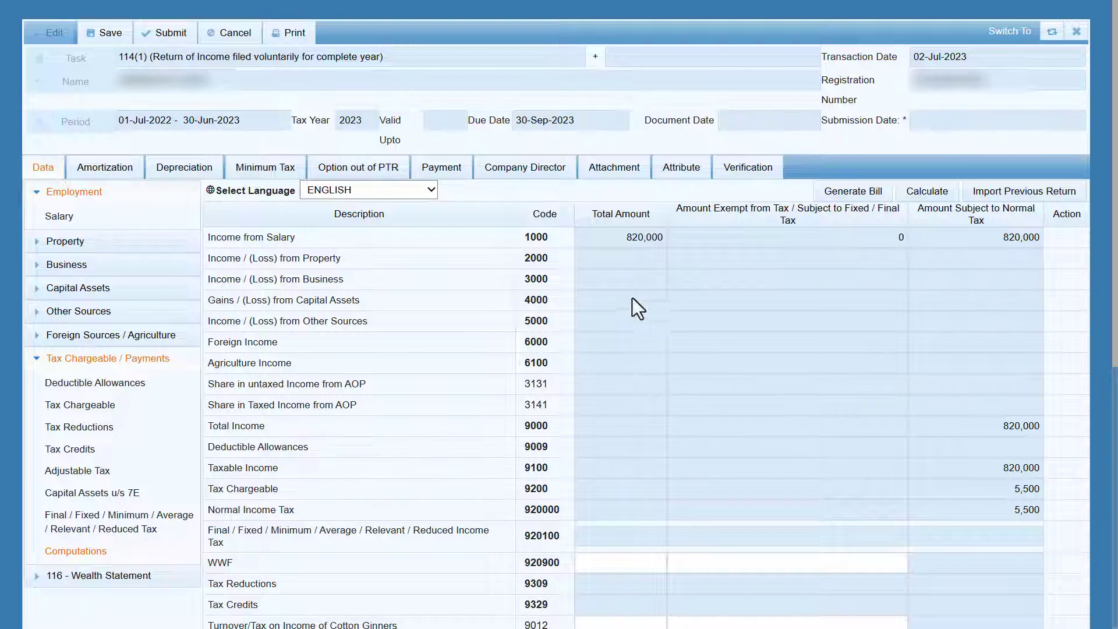
pyautogui.scroll(-8, 681, 262)
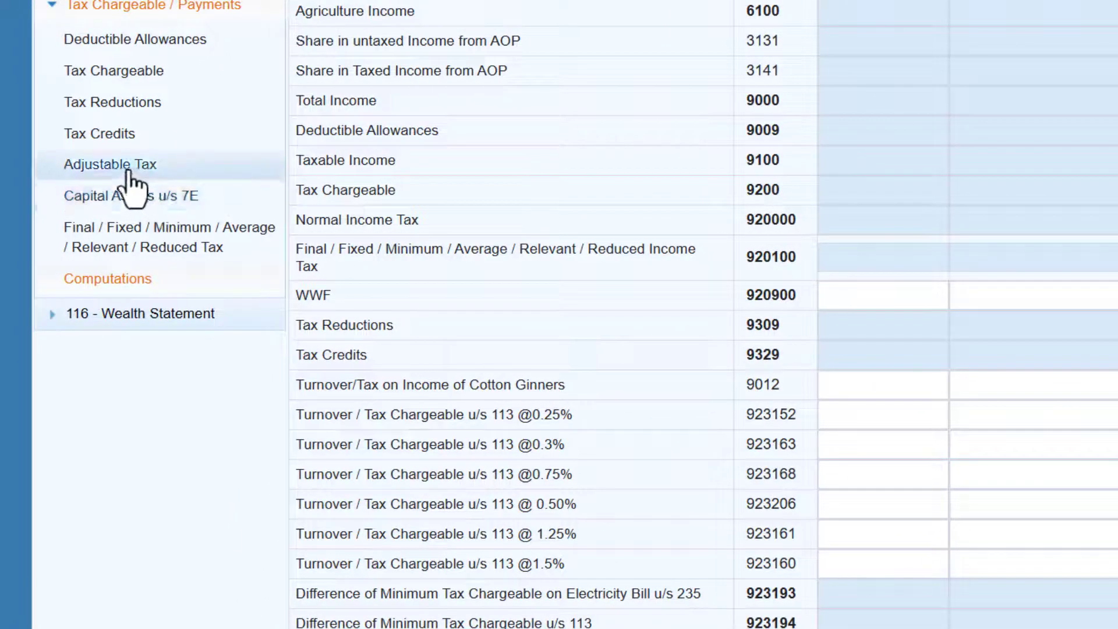
# Step: Record 5,500 tax deducted on Salary of Employees u/s 149 in Adjustable Tax and recalculate
pyautogui.click(128, 171)
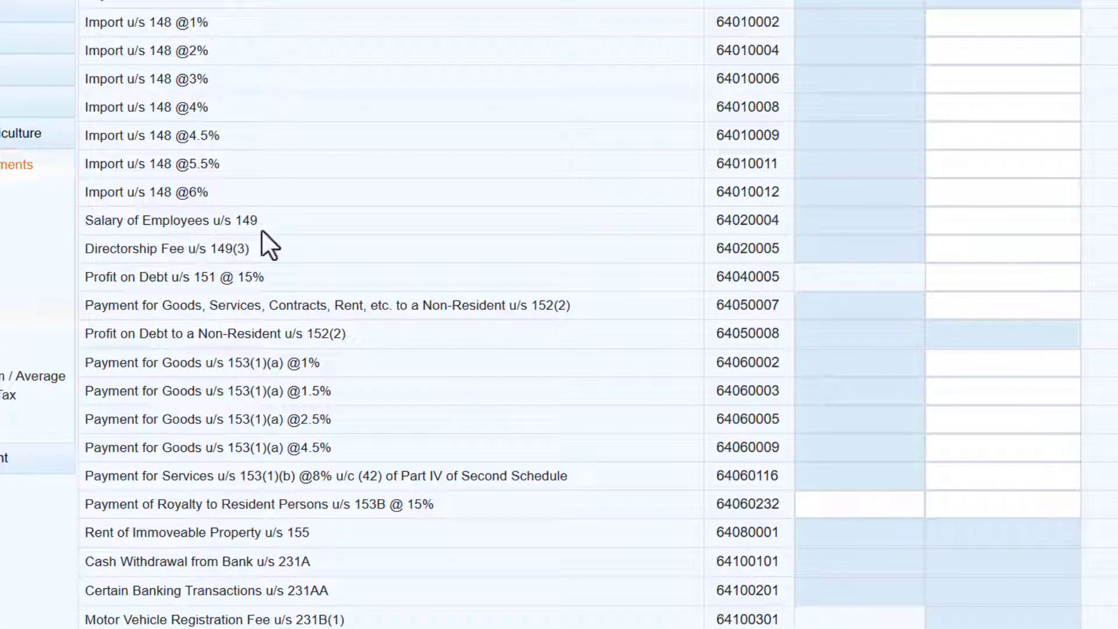
pyautogui.click(971, 218)
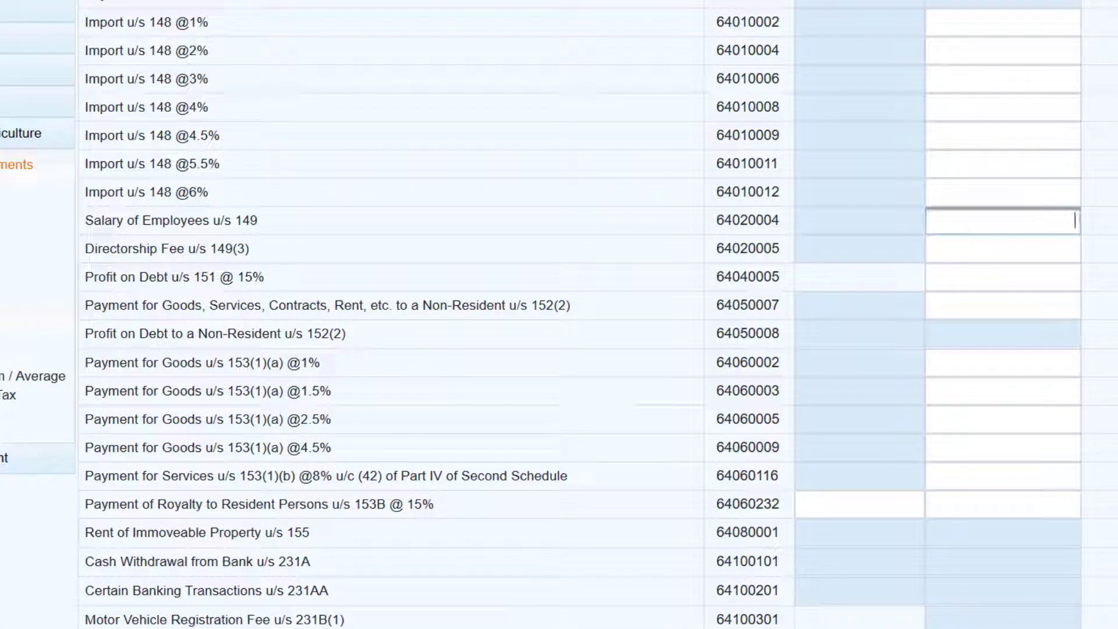
pyautogui.write('55000')
pyautogui.press('BackSpace')
pyautogui.click(1117, 249)
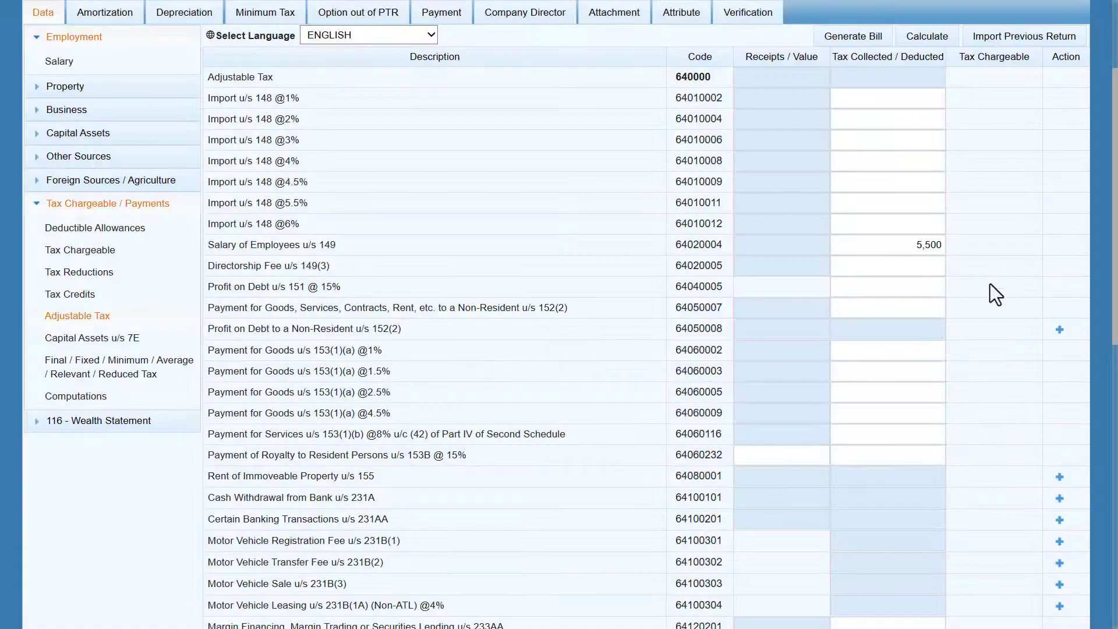
pyautogui.click(930, 39)
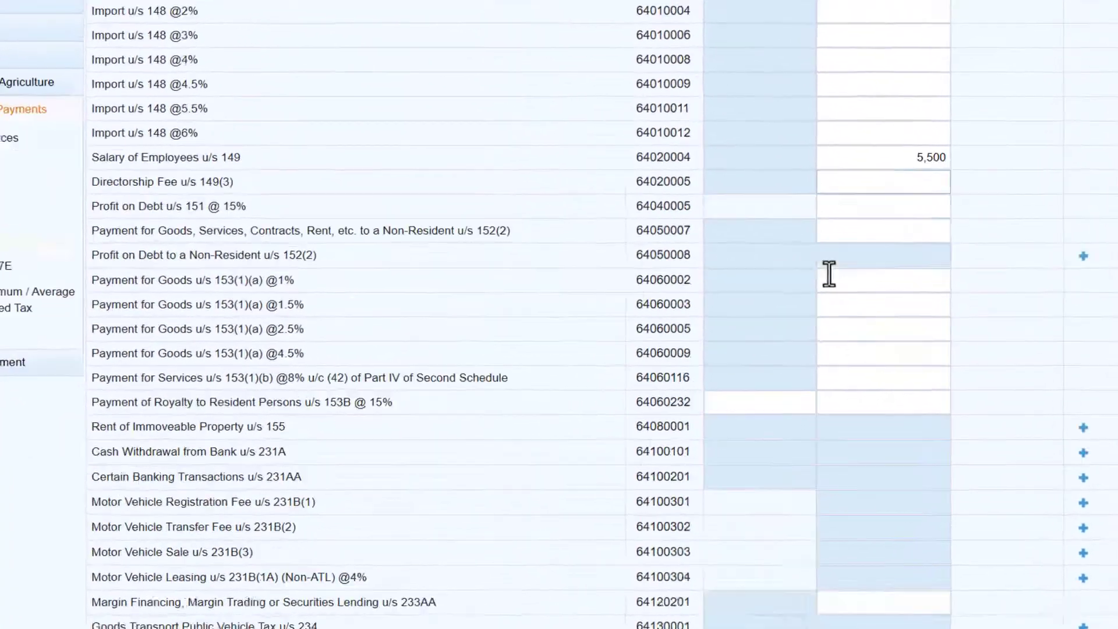
pyautogui.scroll(-2, 826, 272)
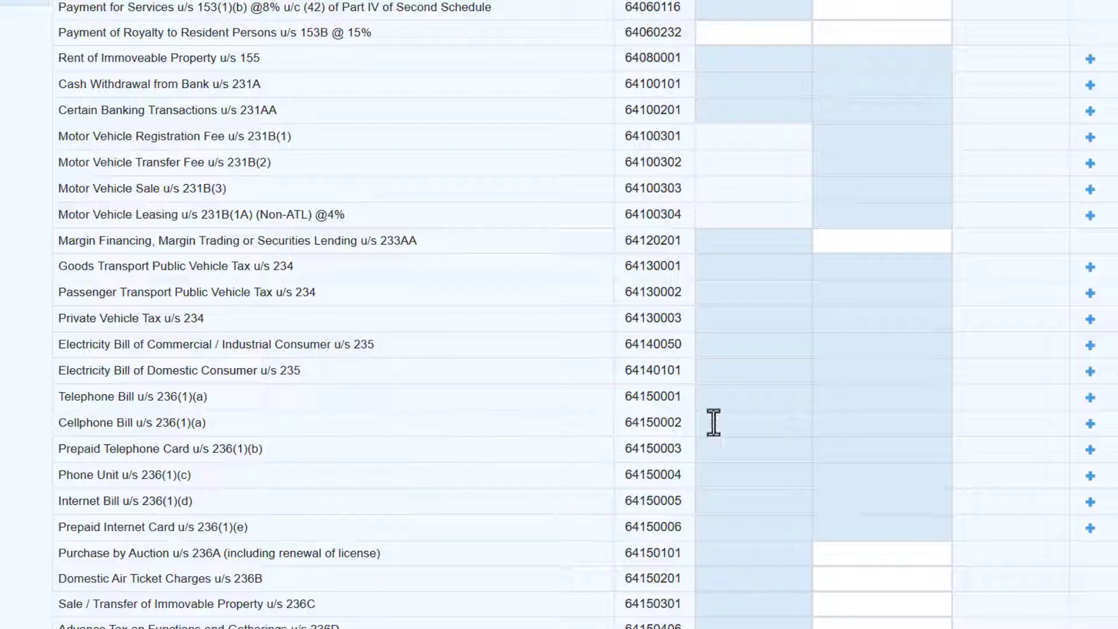
# Step: Add a Cellphone Bill u/s 236(1)(a) entry with the phone number and description 'Jazz'
pyautogui.click(1090, 430)
pyautogui.click(518, 235)
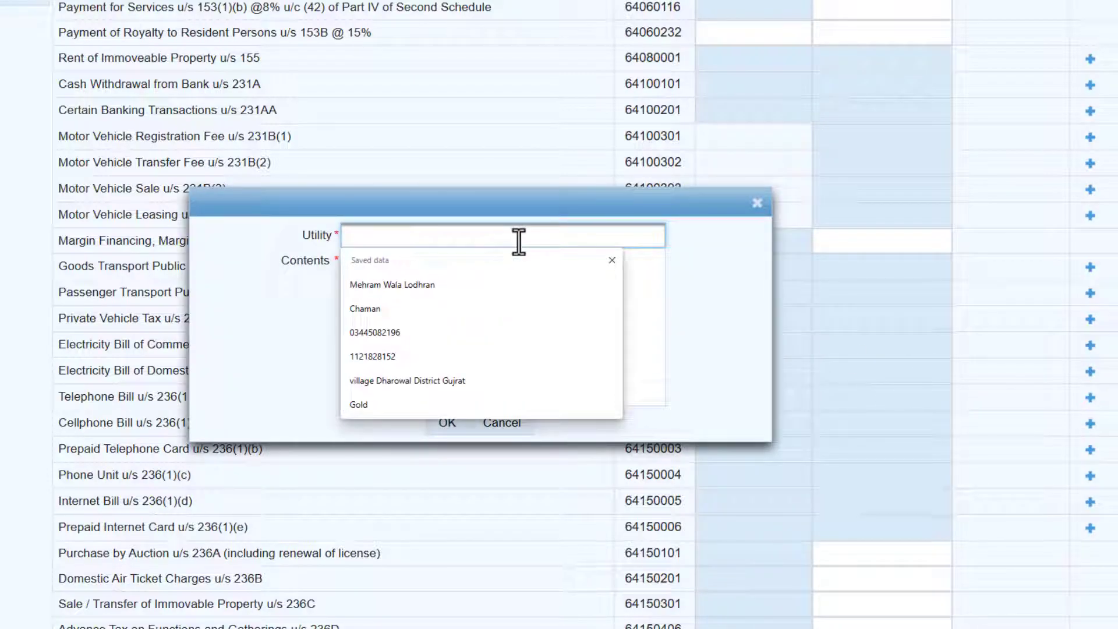
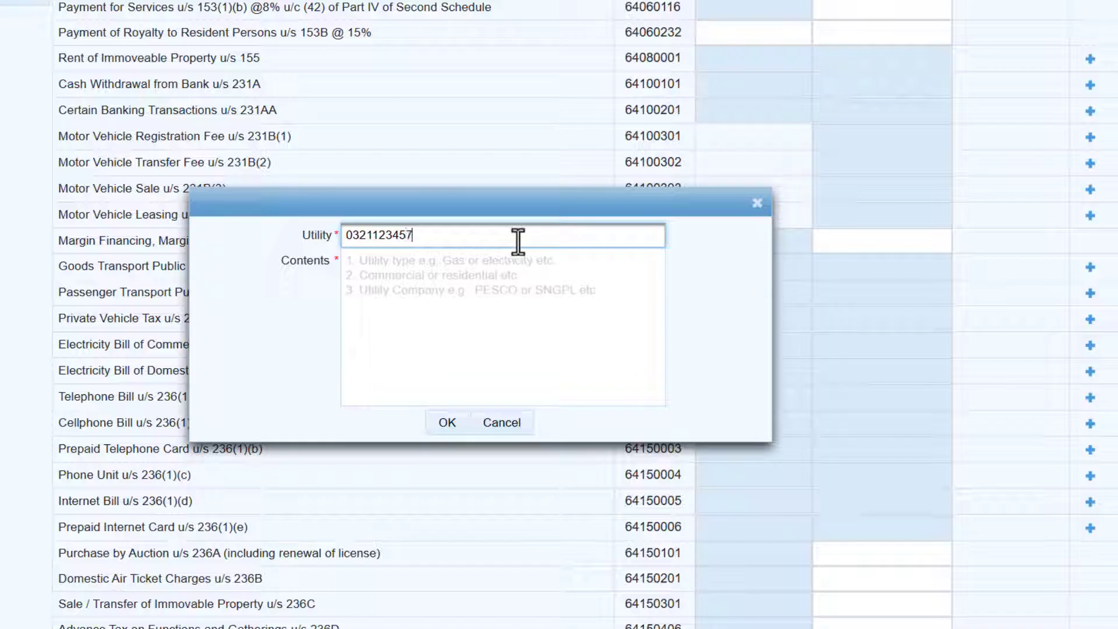
pyautogui.click(527, 282)
pyautogui.write('Jazz')
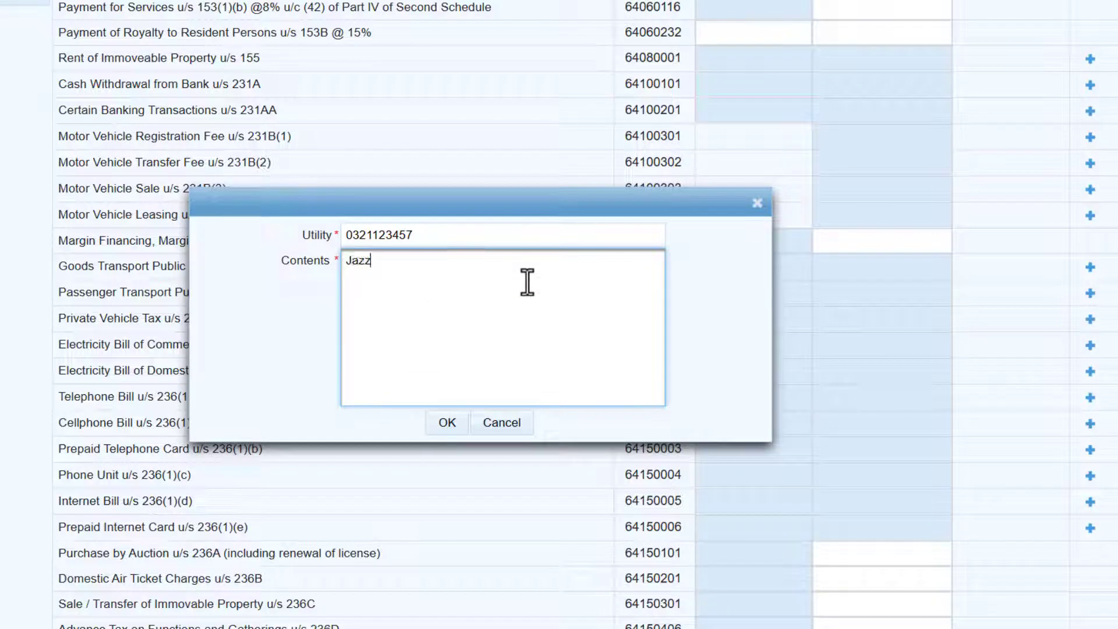
pyautogui.click(451, 423)
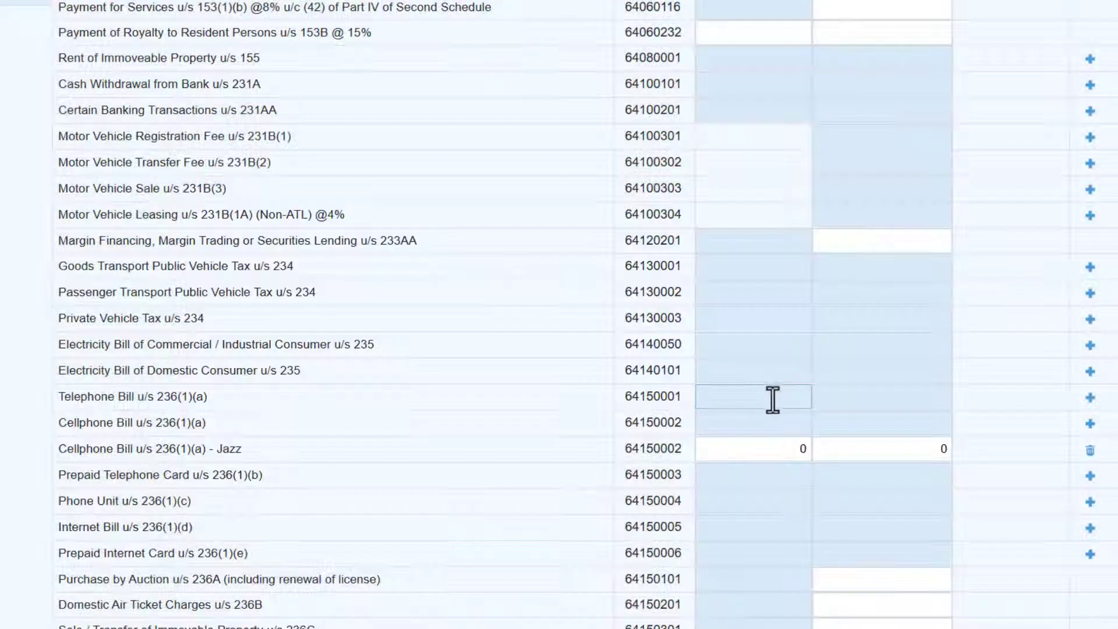
# Step: Enter 36,000 as the Jazz bill amount and 2,200 as tax collected
pyautogui.click(757, 451)
pyautogui.write('36,000')
pyautogui.press('Tab')
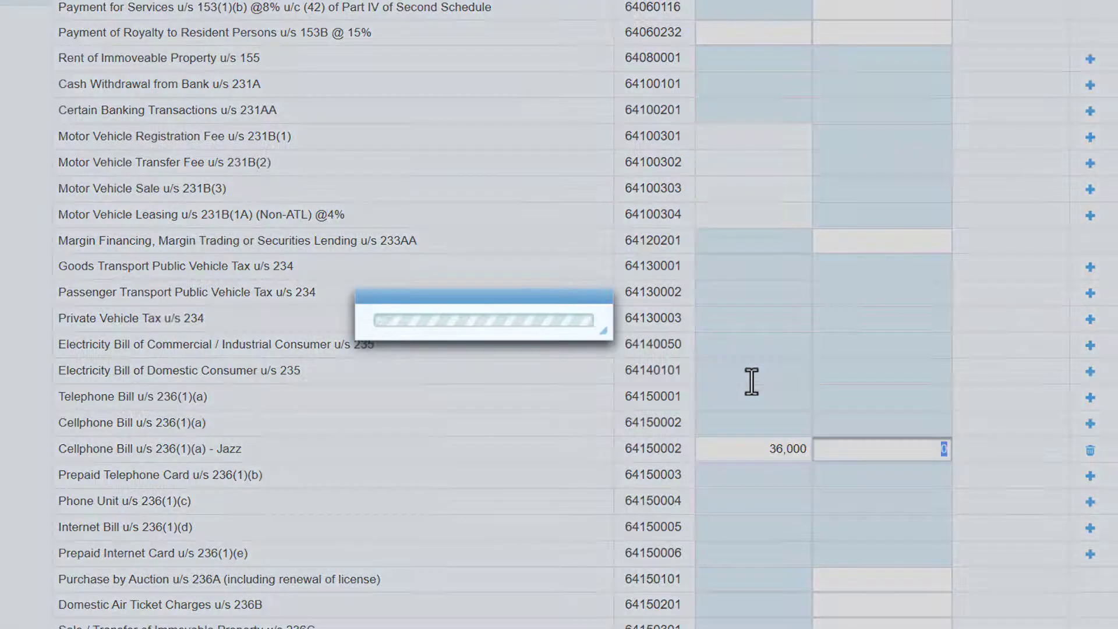
pyautogui.write('2200')
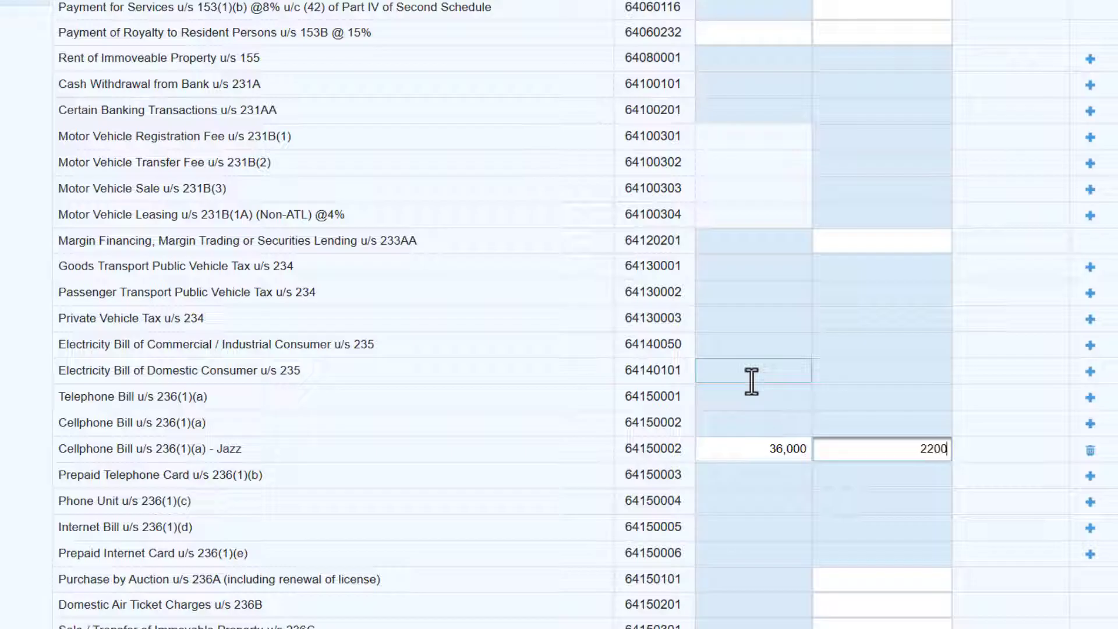
pyautogui.click(751, 381)
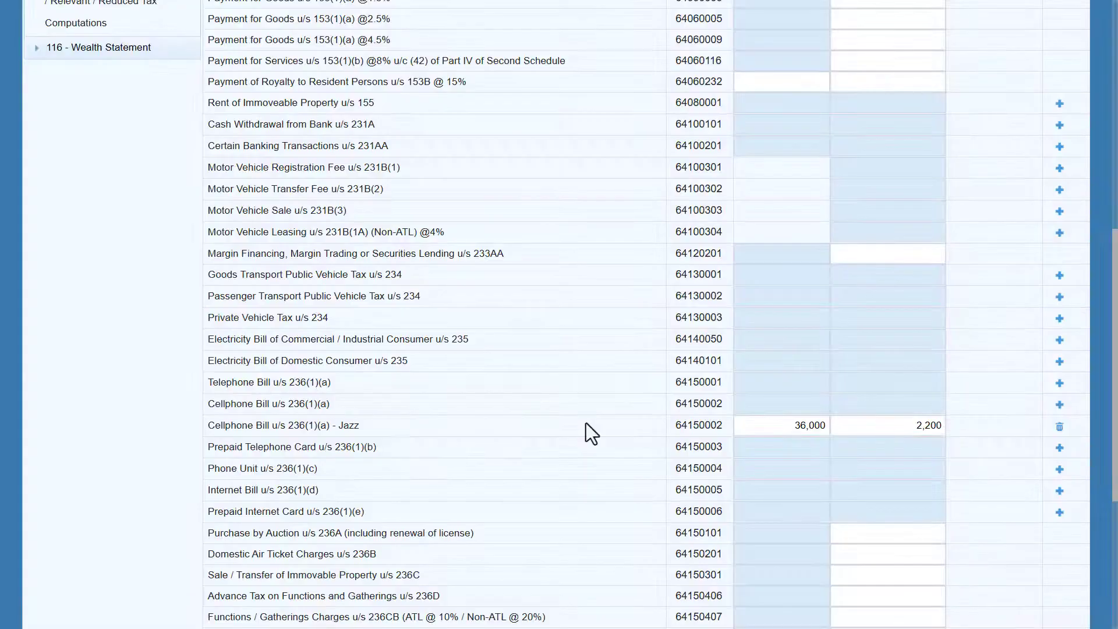
# Step: Review the 236K and 236C rows, then recalculate the Adjustable Tax total to 7,700
pyautogui.scroll(-5, 586, 424)
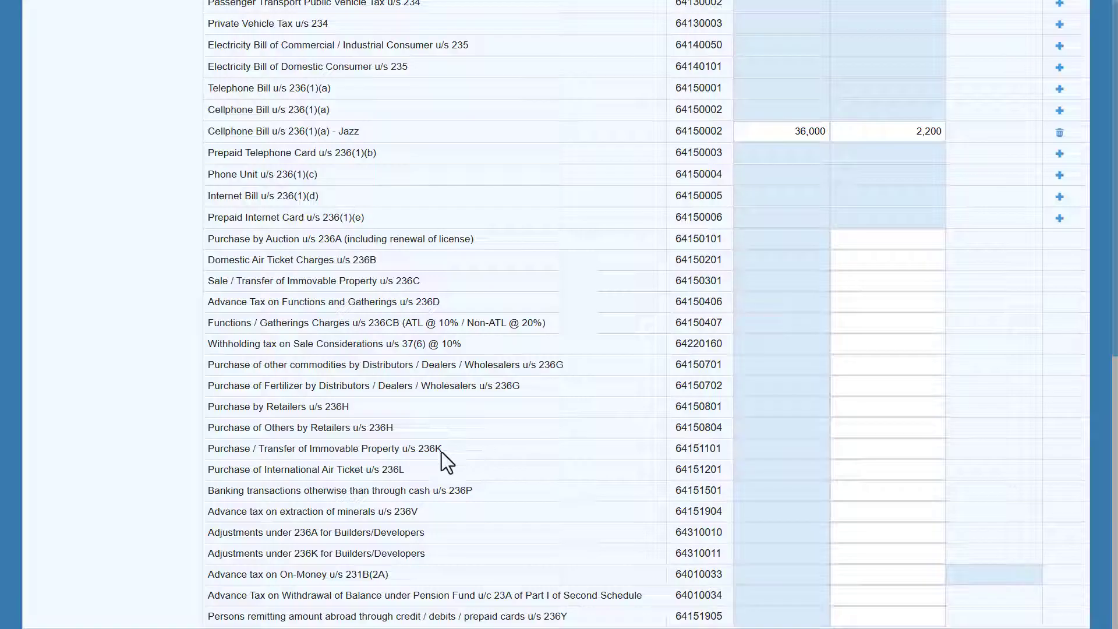
pyautogui.moveTo(443, 452); pyautogui.dragTo(417, 451)
pyautogui.click(474, 447)
pyautogui.moveTo(421, 282); pyautogui.dragTo(398, 285)
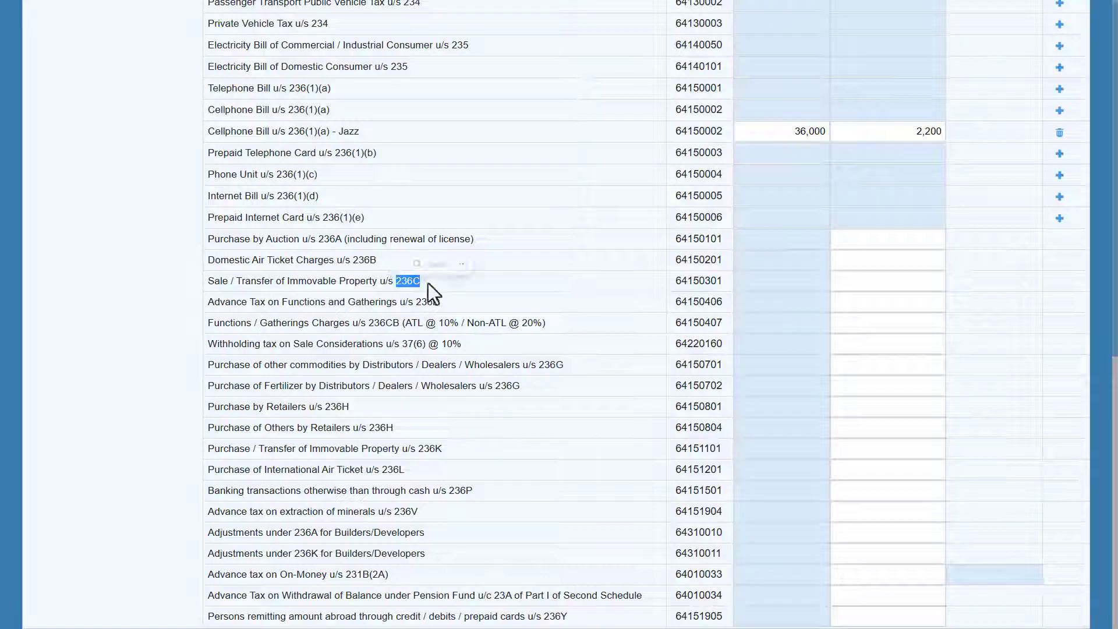
pyautogui.scroll(3, 544, 277)
pyautogui.scroll(8, 550, 280)
pyautogui.click(936, 34)
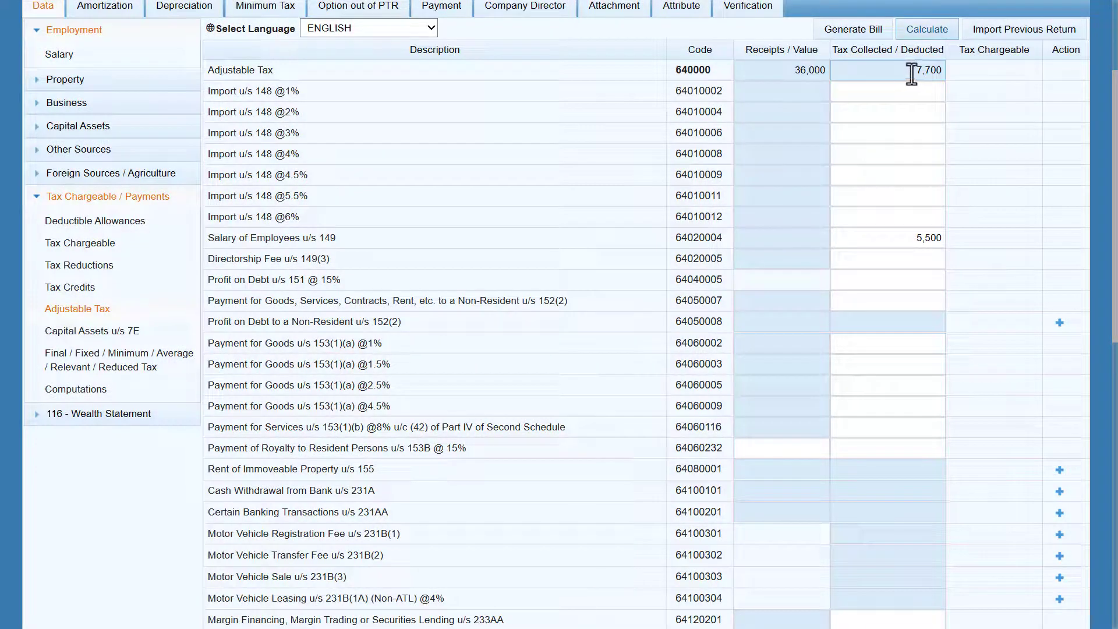
# Step: Review the Computations summary (820,000 income, 5,500 tax chargeable), then expand the Business node
pyautogui.click(106, 389)
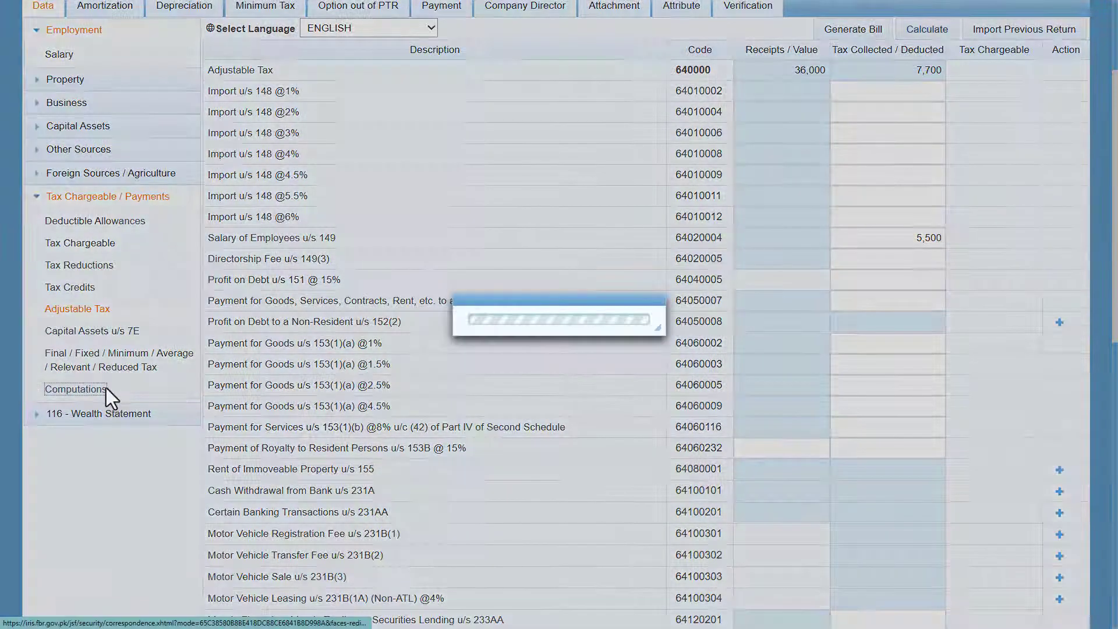
pyautogui.scroll(-5, 439, 421)
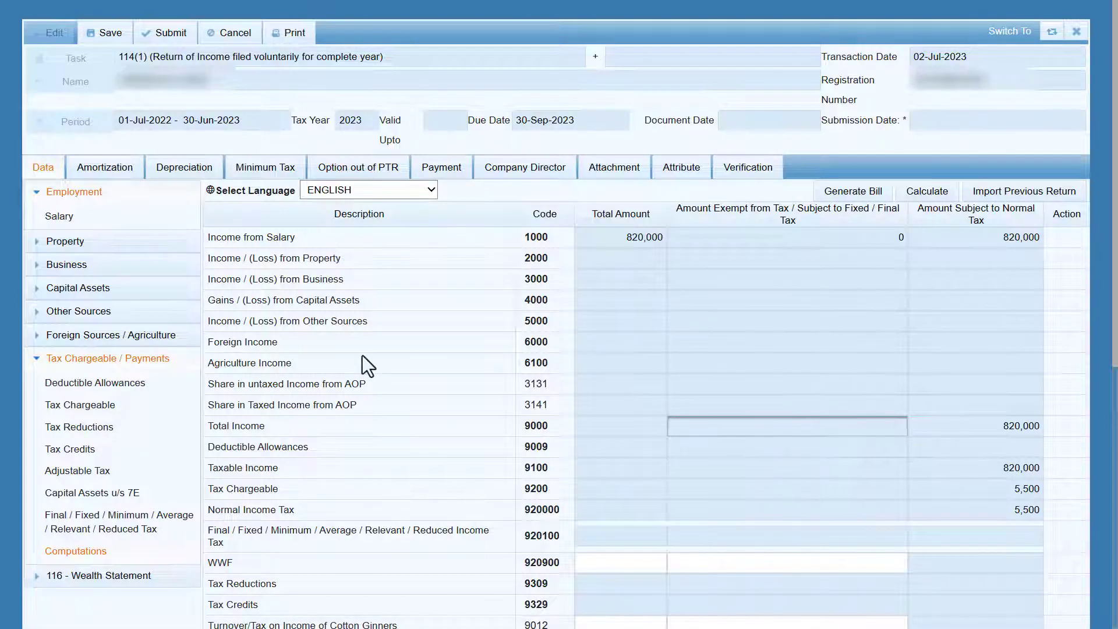
pyautogui.click(46, 266)
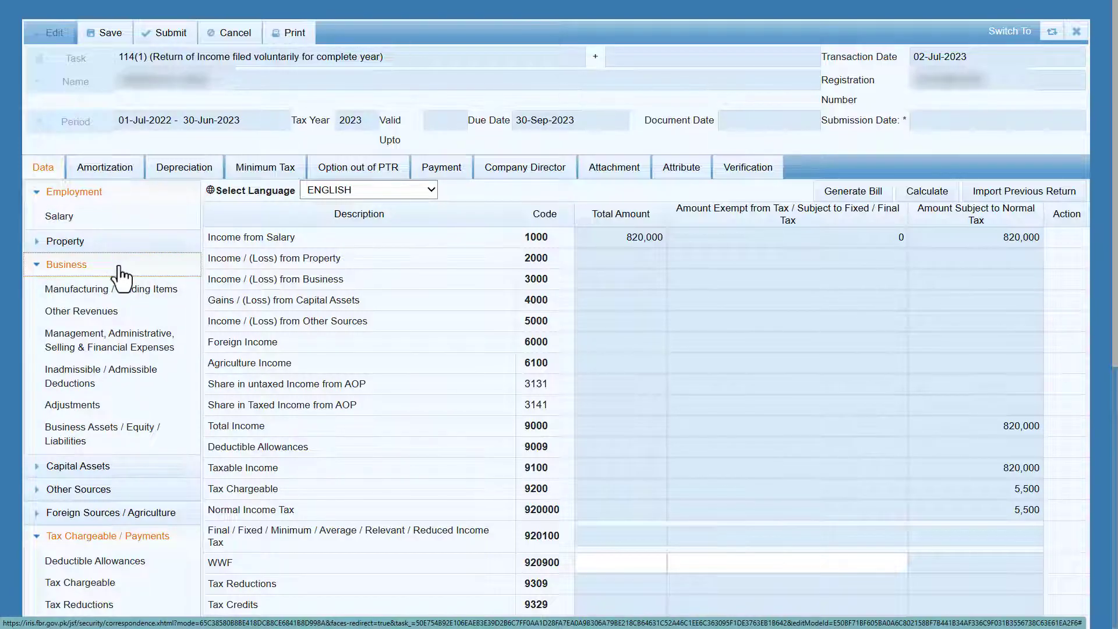
# Step: Enter 250,000 rent received in property receipts and calculate 200,000 net property income
pyautogui.click(36, 265)
pyautogui.click(37, 242)
pyautogui.click(100, 269)
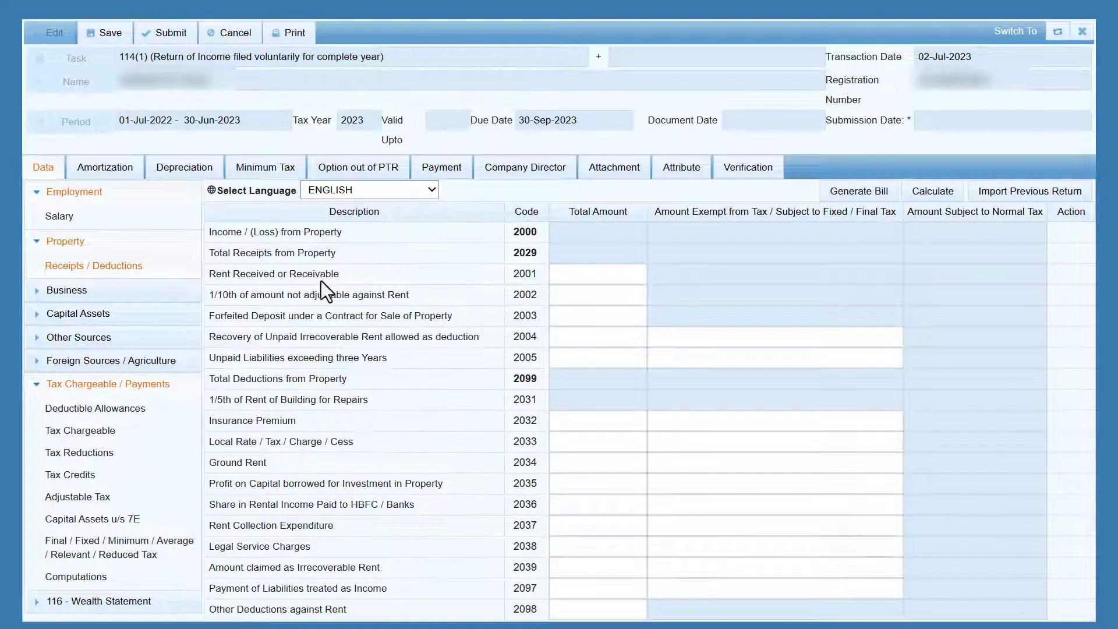
pyautogui.click(594, 275)
pyautogui.write('250000')
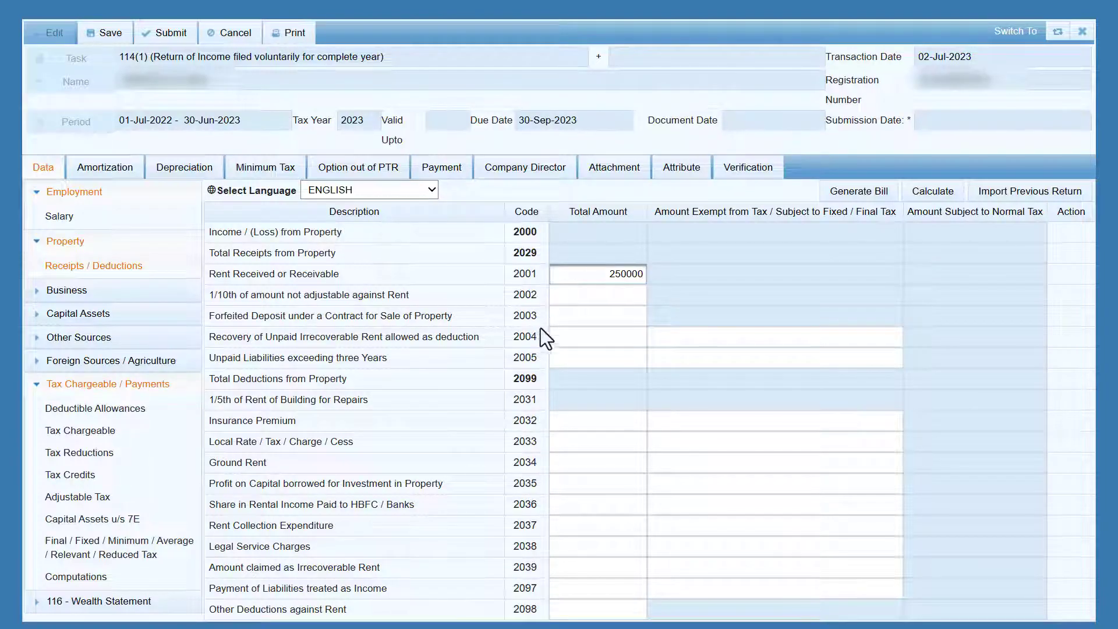
pyautogui.click(582, 317)
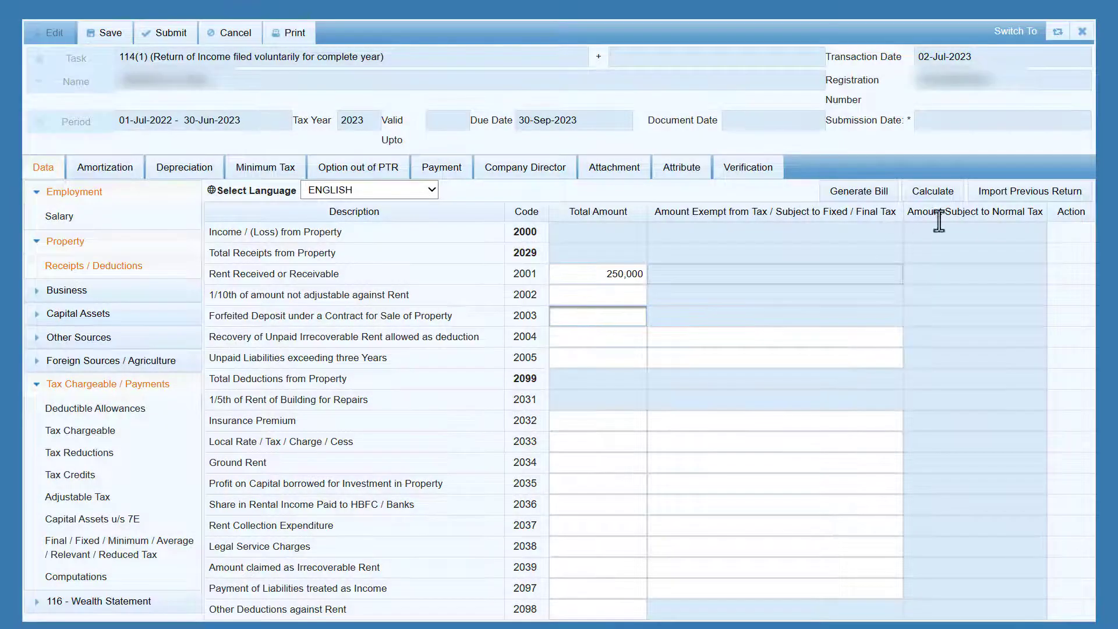
pyautogui.click(937, 197)
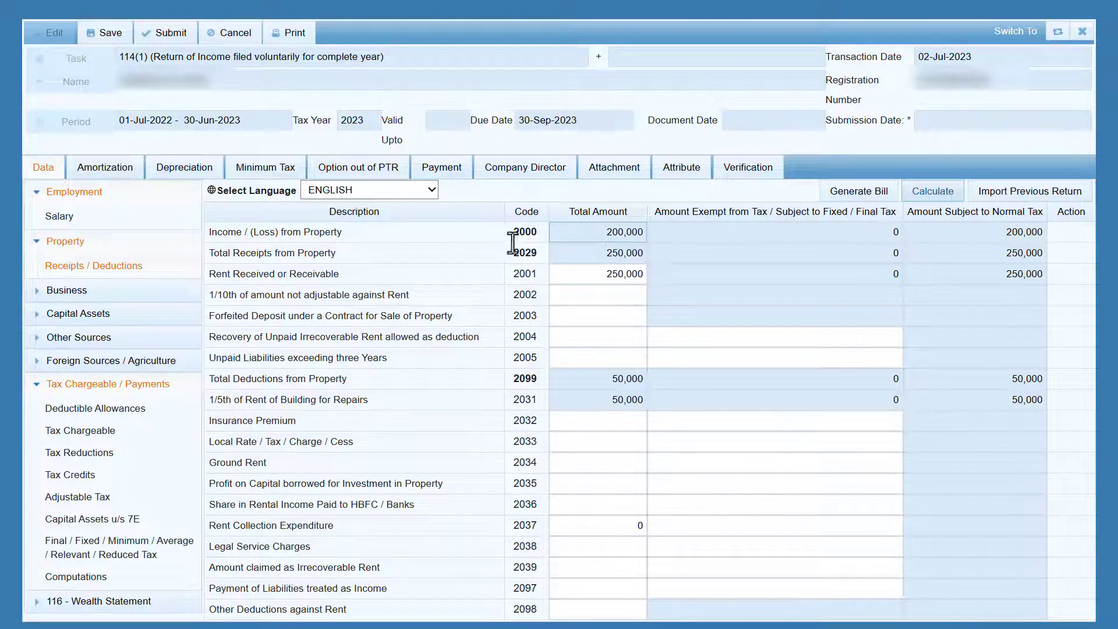
# Step: Collapse the Property and Tax Chargeable / Payments sections and expand Foreign Sources / Agriculture
pyautogui.click(33, 244)
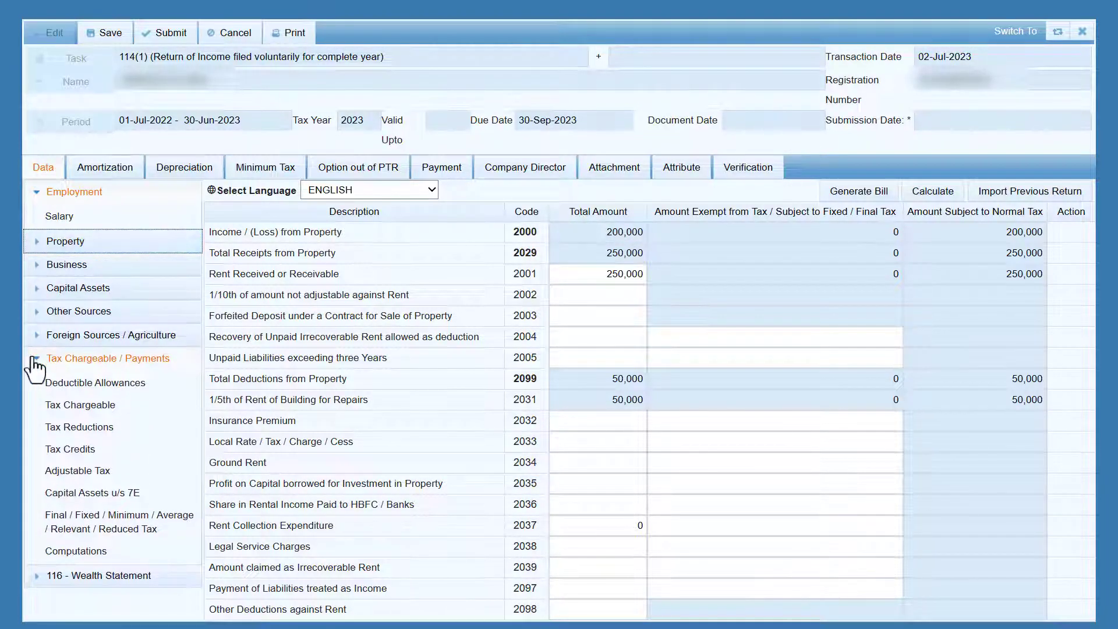
pyautogui.click(34, 368)
pyautogui.click(36, 342)
# Step: Enter 300,000 agriculture income (code 6100) and calculate it as subject to normal tax
pyautogui.click(87, 382)
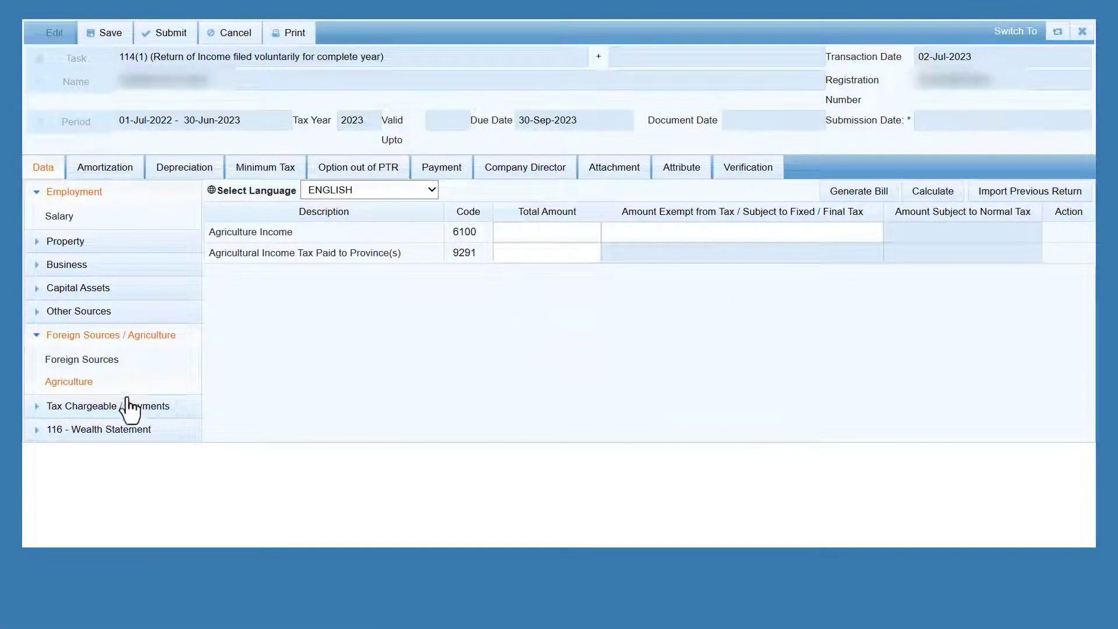
pyautogui.click(533, 232)
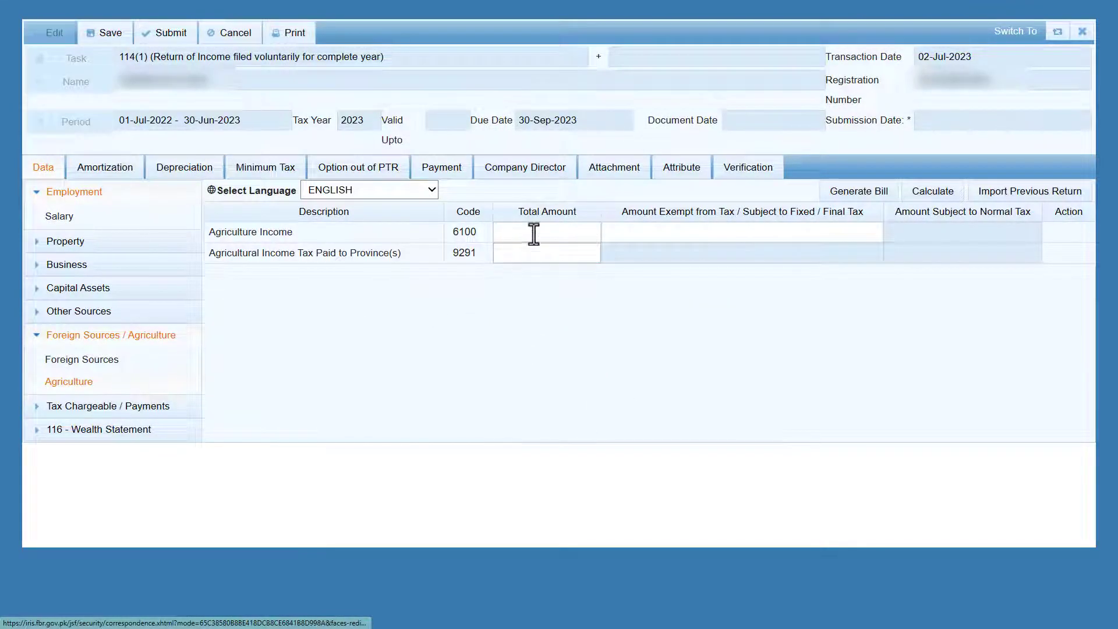
pyautogui.write('300000')
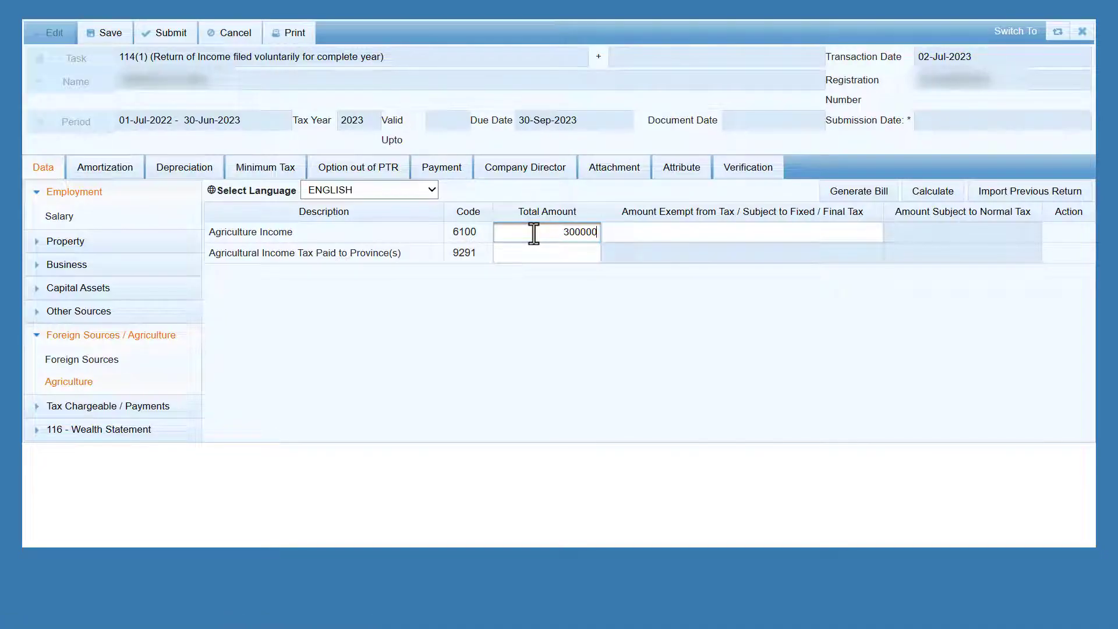
pyautogui.press('Tab')
pyautogui.click(935, 195)
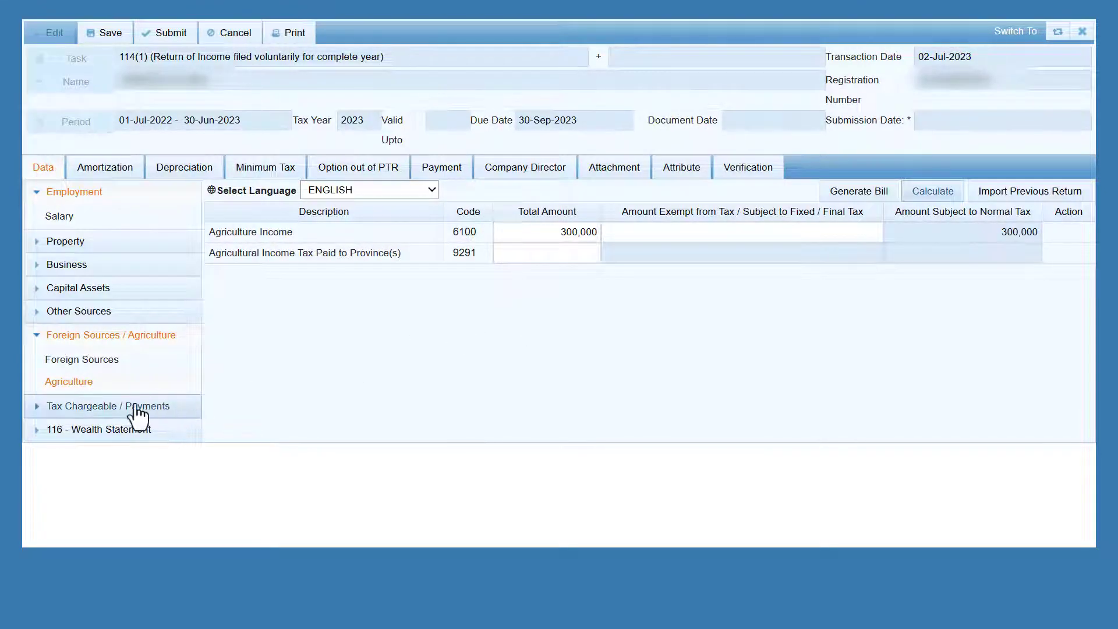
# Step: Reopen Computations and check the 1,320,000 taxable income and 81,000 tax chargeable figures
pyautogui.click(156, 407)
pyautogui.scroll(-1, 149, 521)
pyautogui.click(54, 589)
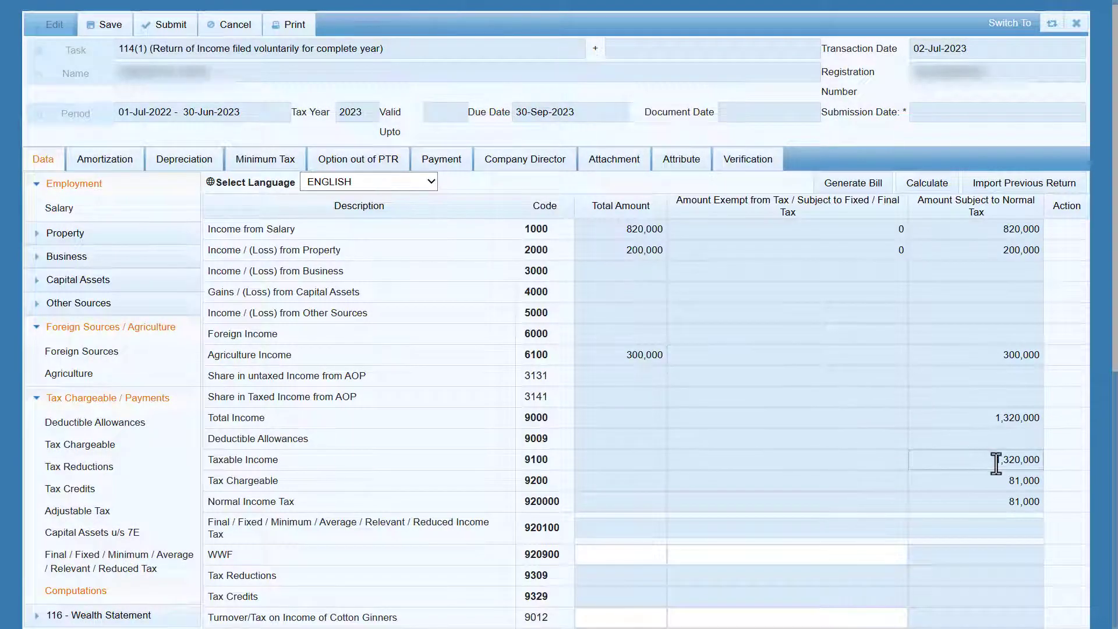
pyautogui.doubleClick(995, 459)
pyautogui.click(859, 462)
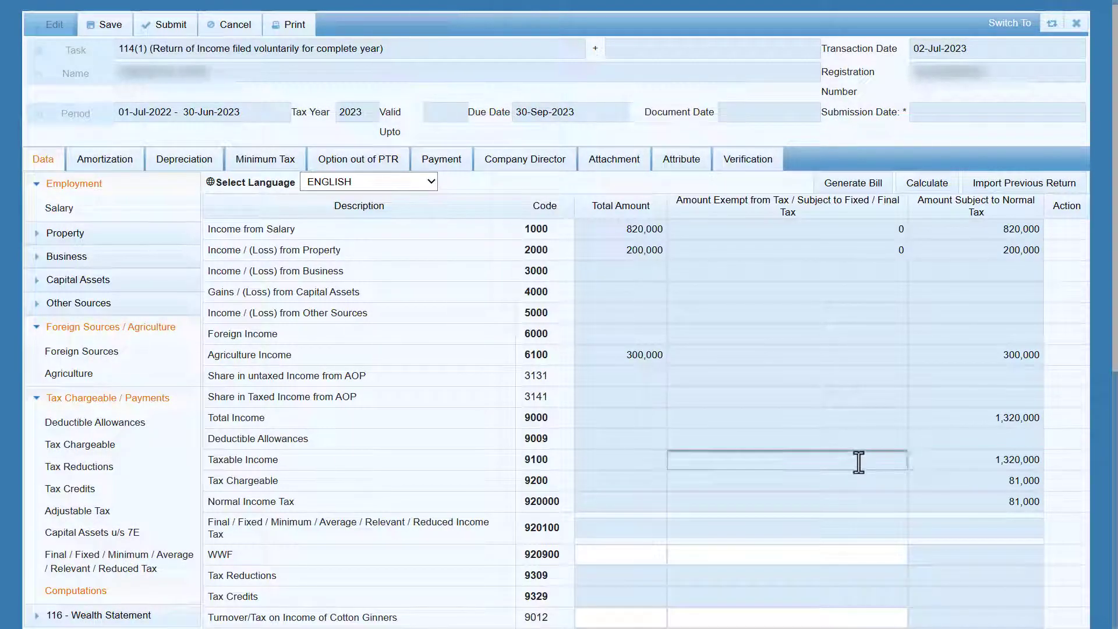
pyautogui.doubleClick(1025, 480)
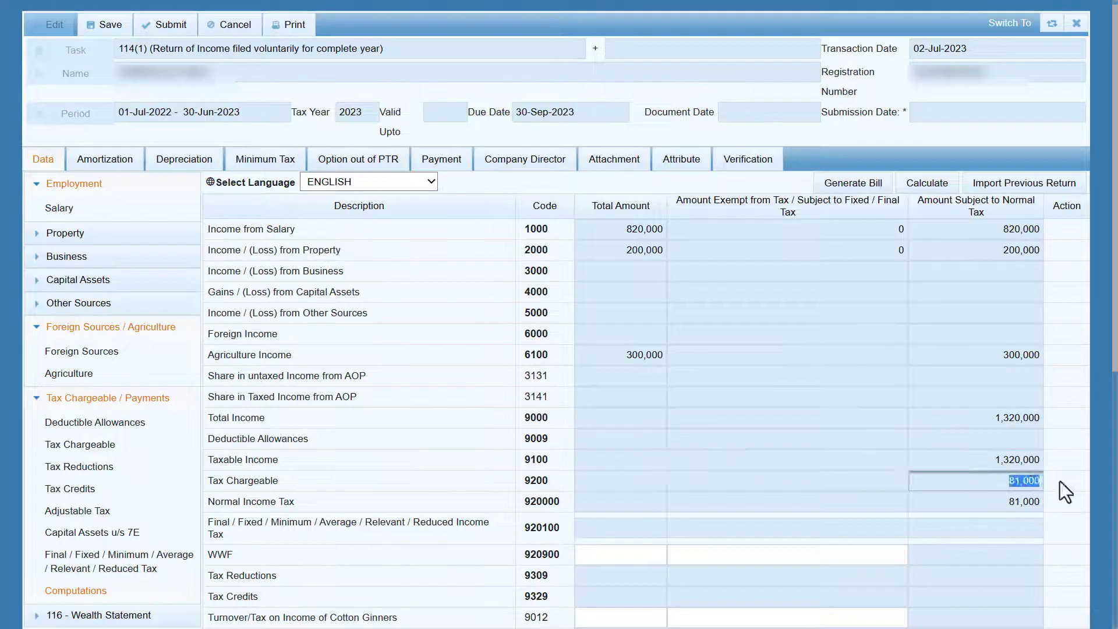
pyautogui.click(814, 475)
pyautogui.scroll(-7, 821, 480)
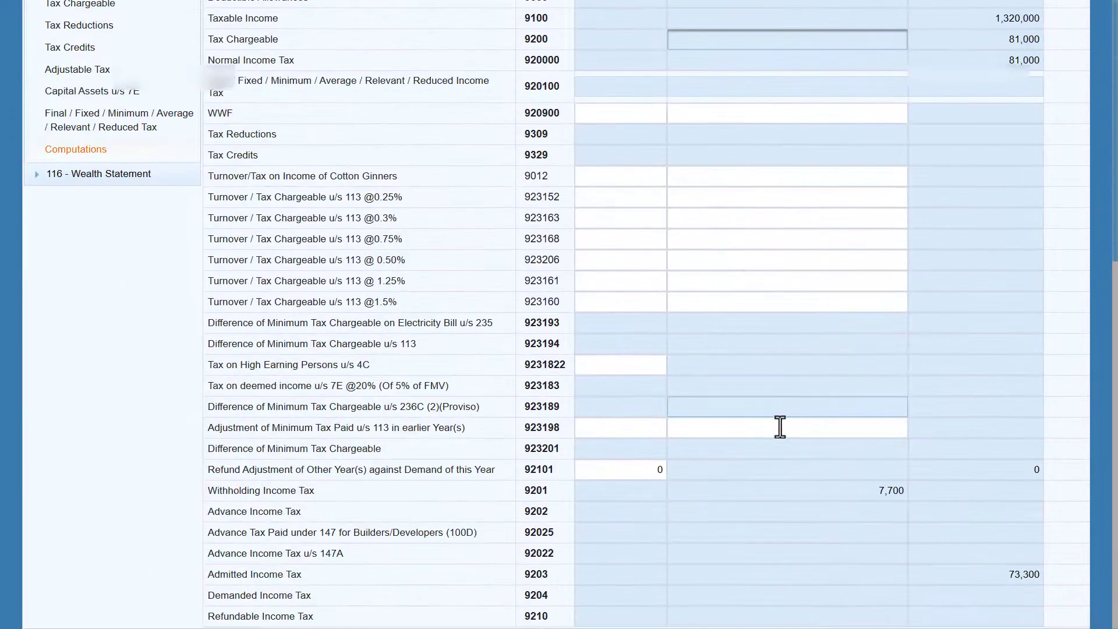
pyautogui.click(987, 575)
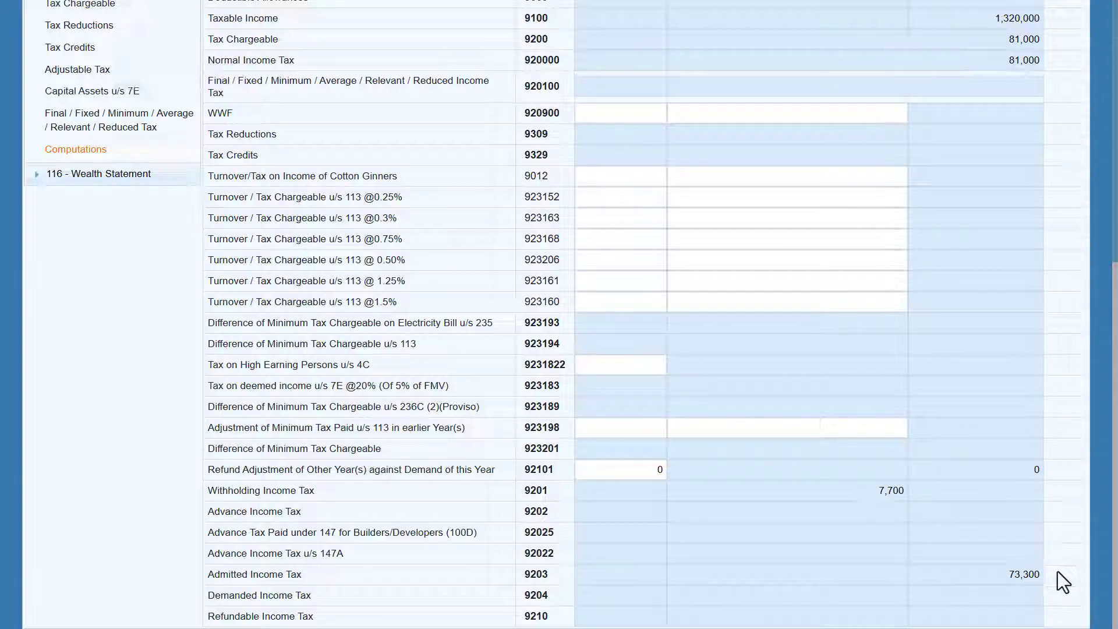
pyautogui.scroll(3, 798, 419)
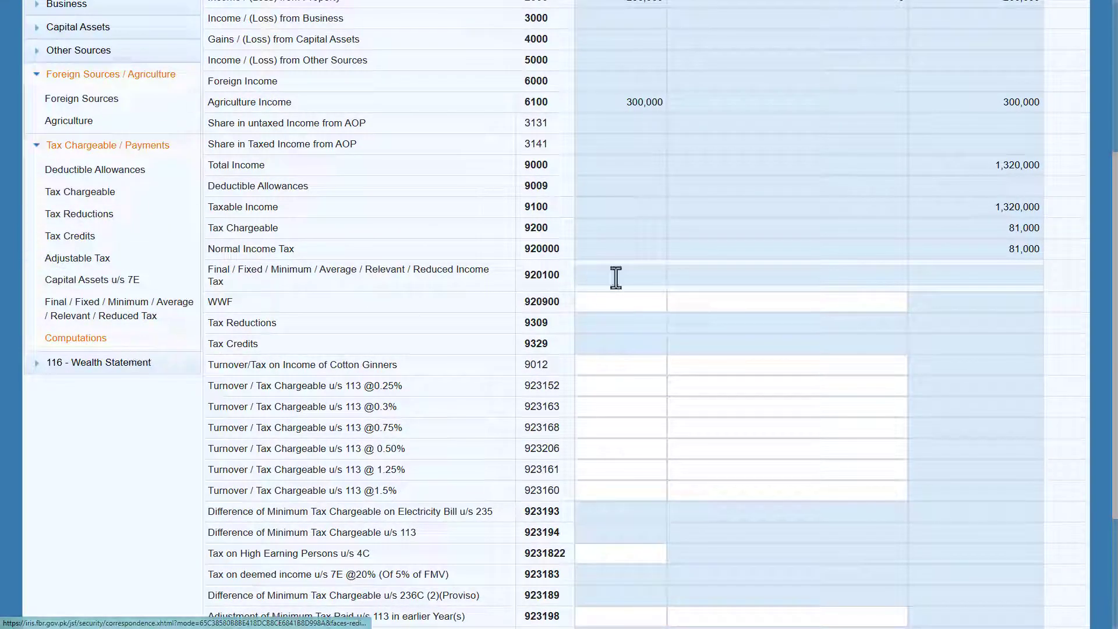
pyautogui.scroll(3, 701, 302)
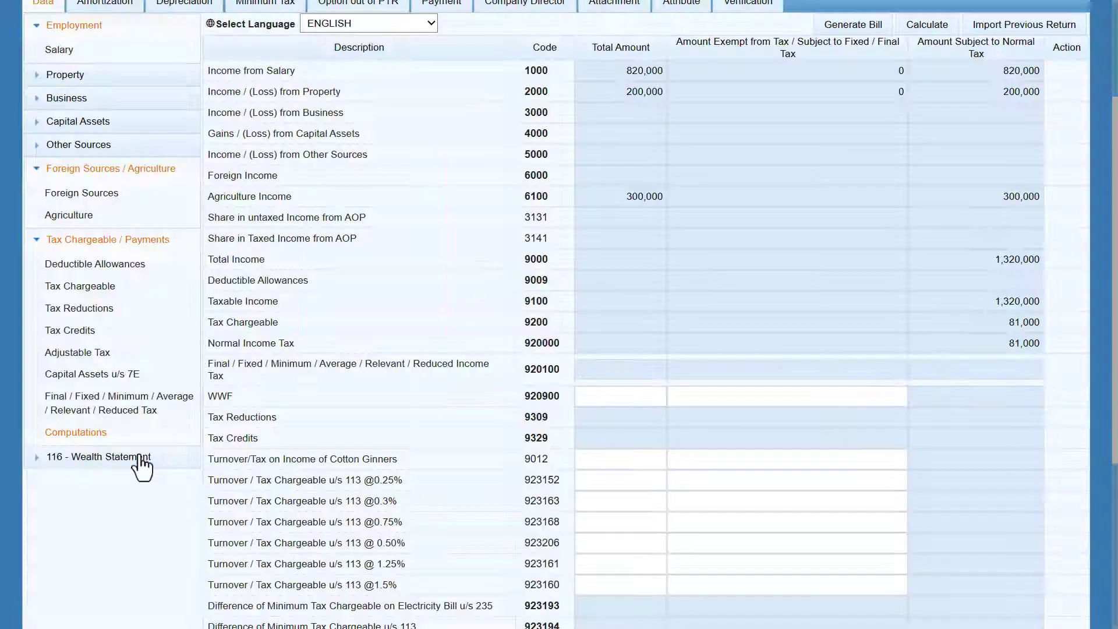
pyautogui.click(34, 459)
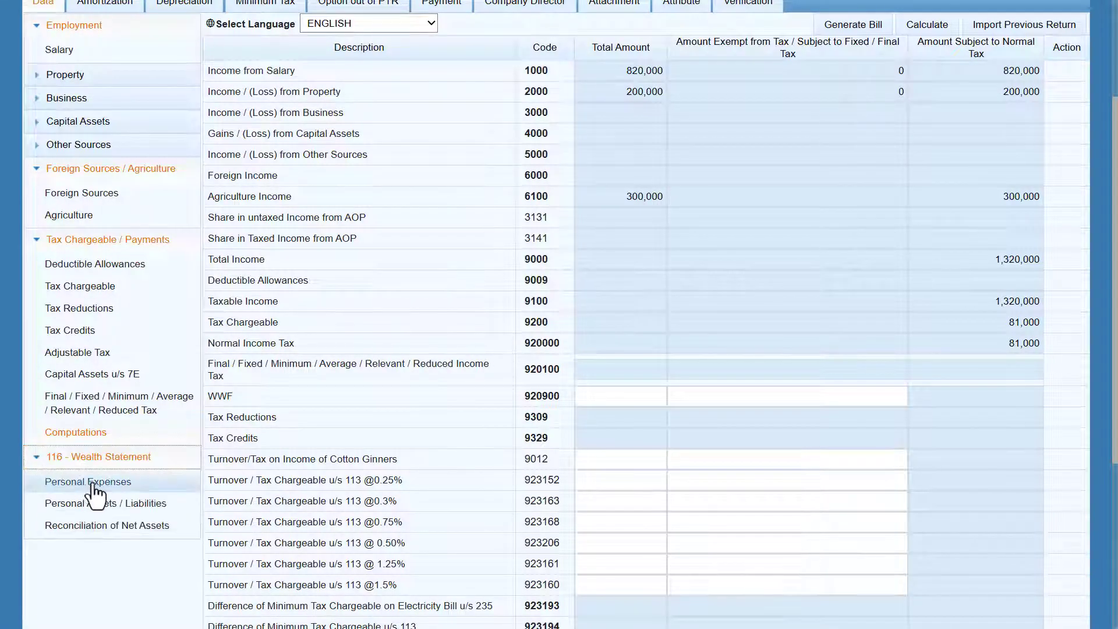
pyautogui.click(120, 504)
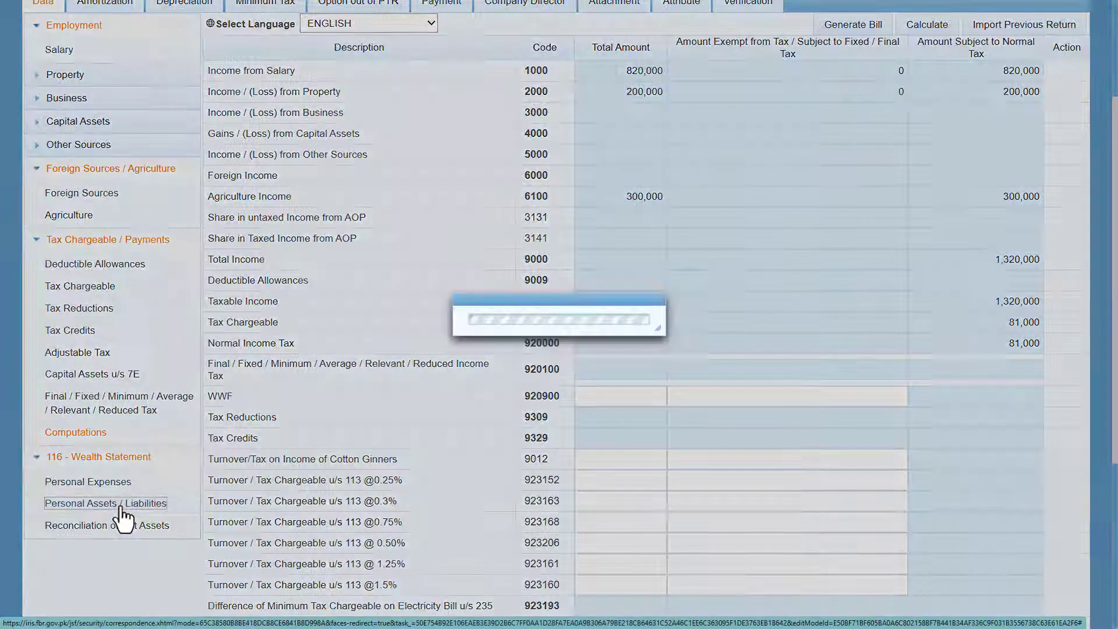
pyautogui.click(989, 389)
pyautogui.doubleClick(990, 389)
pyautogui.press('BackSpace')
pyautogui.doubleClick(1018, 365)
pyautogui.press('BackSpace')
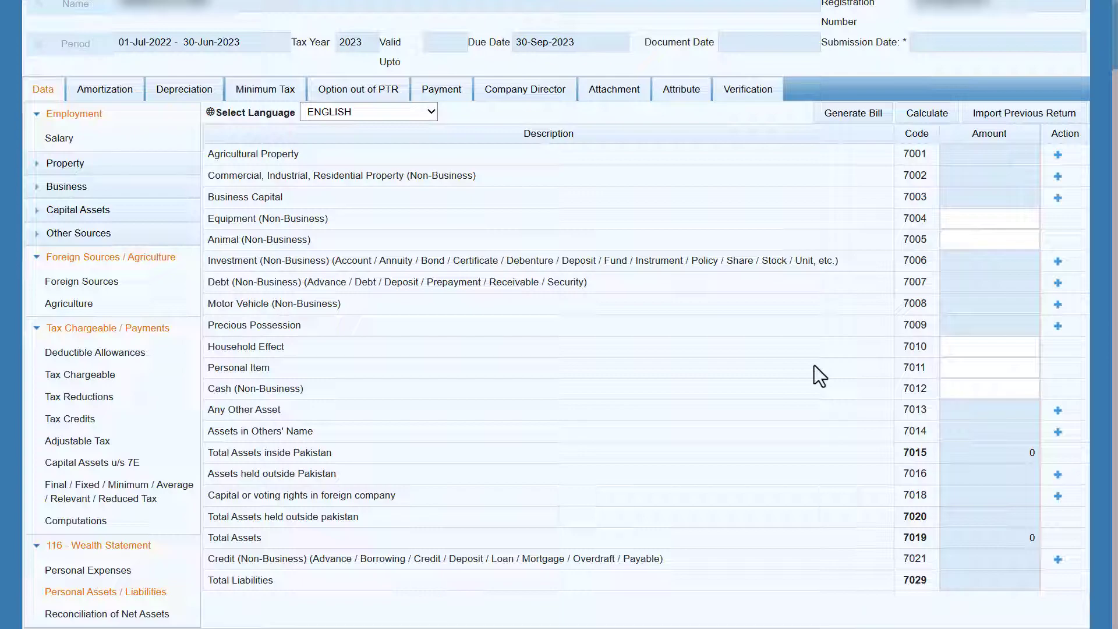
pyautogui.click(96, 526)
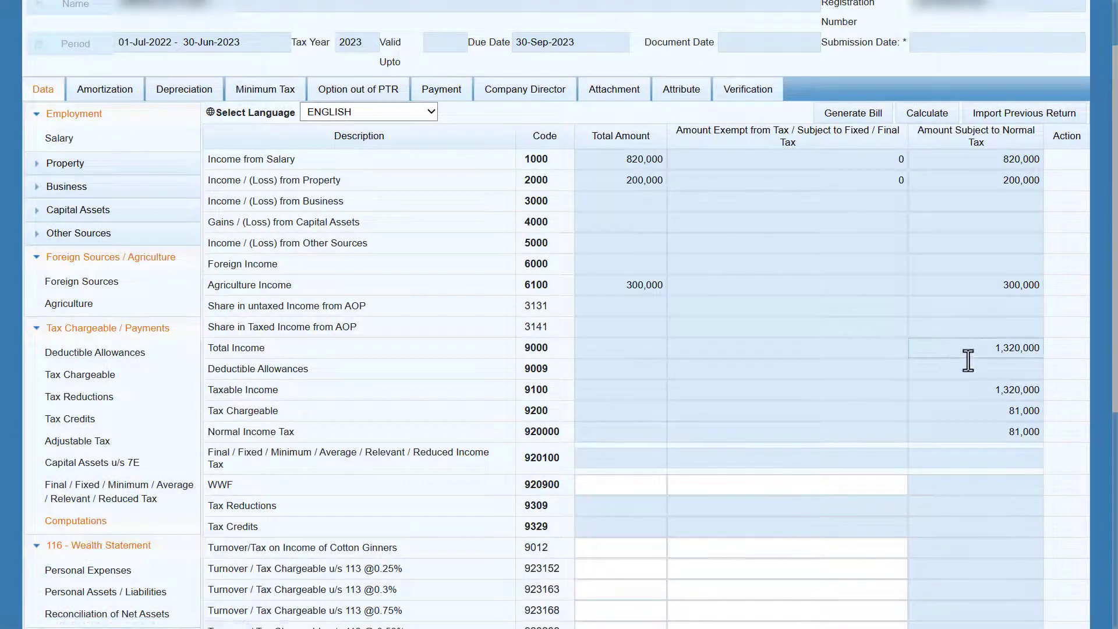
pyautogui.moveTo(959, 351); pyautogui.dragTo(1066, 351)
pyautogui.hotkey('ctrl', 'c')
pyautogui.rightClick(1019, 347)
pyautogui.scroll(-5, 303, 443)
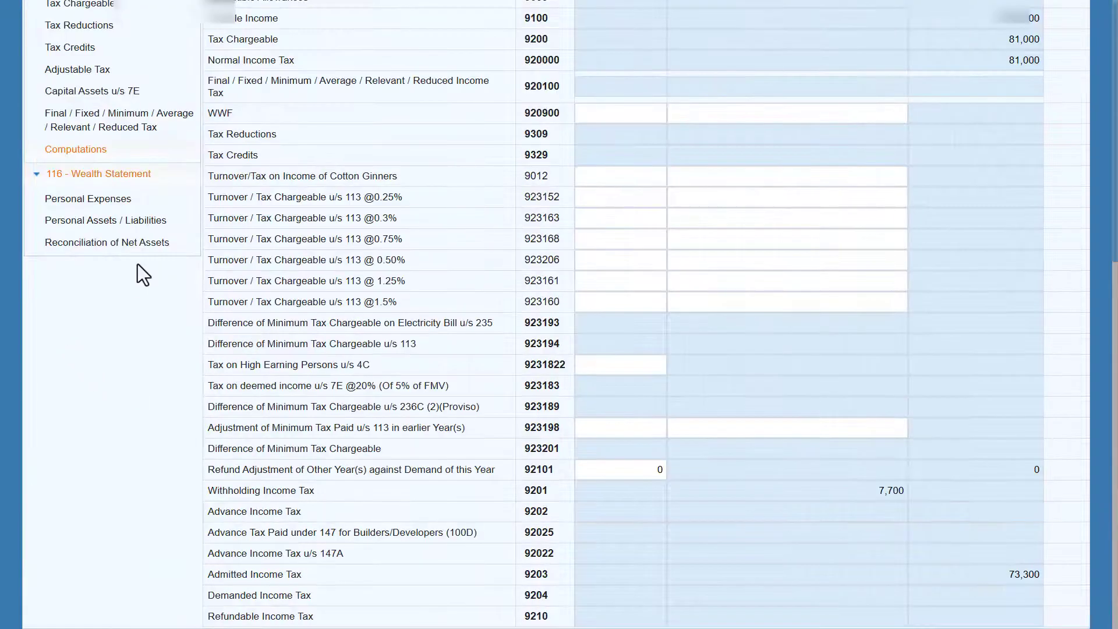
# Step: Paste 1,320,000 as income under normal tax (7031) in Reconciliation of Net Assets and recalculate
pyautogui.click(114, 248)
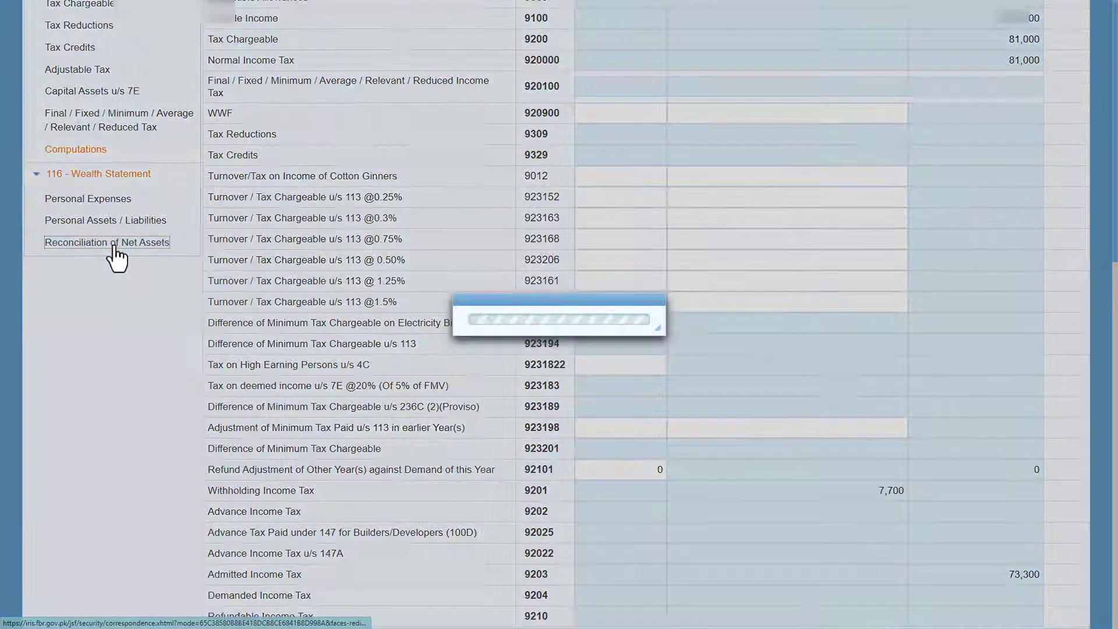
pyautogui.click(921, 240)
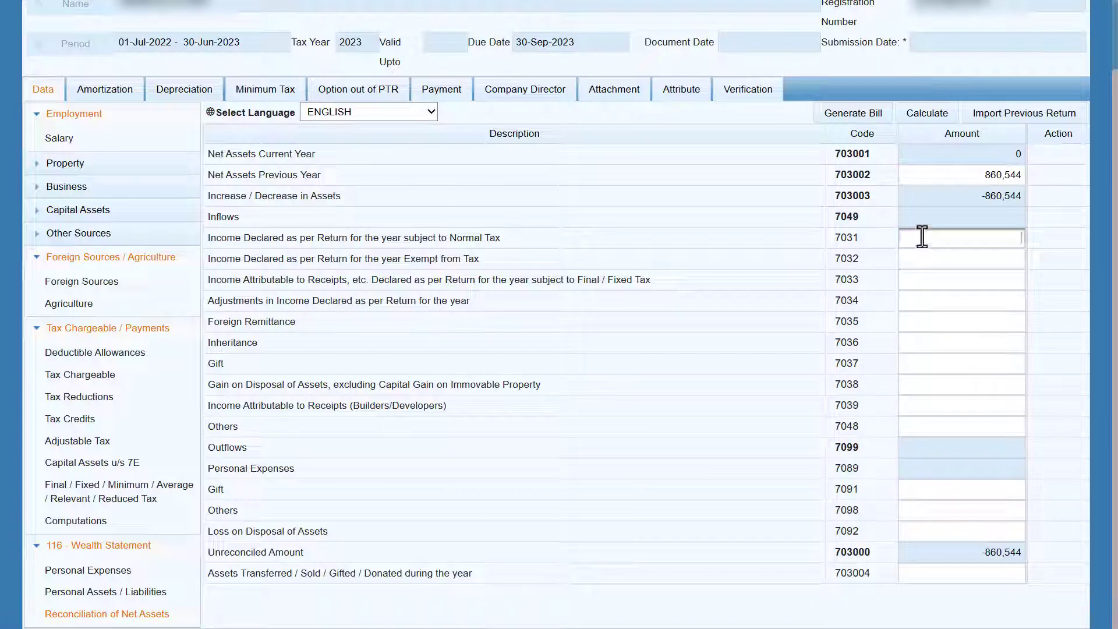
pyautogui.rightClick(924, 242)
pyautogui.click(955, 334)
pyautogui.click(781, 263)
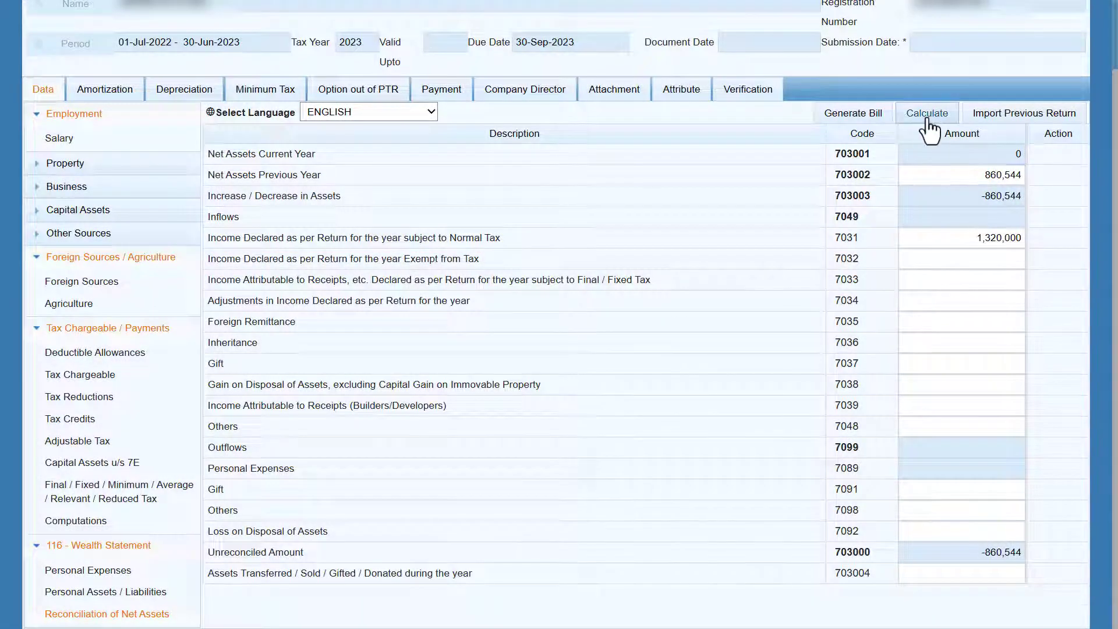
pyautogui.click(926, 115)
pyautogui.click(968, 176)
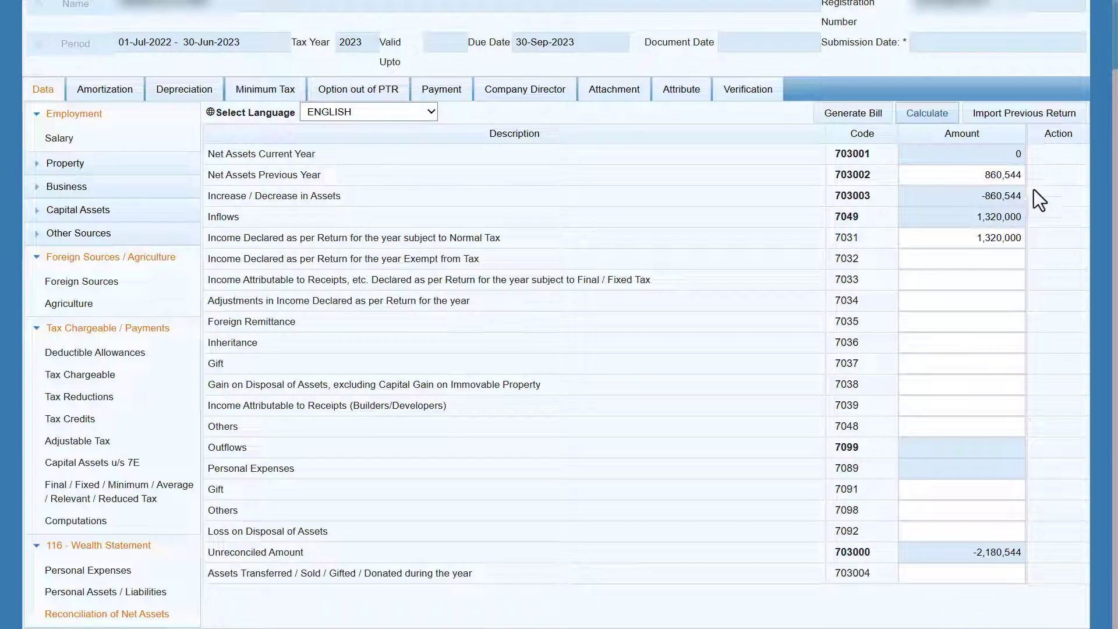
# Step: Open Personal Assets / Liabilities and cancel an agricultural property (7001) entry without adding it
pyautogui.click(154, 591)
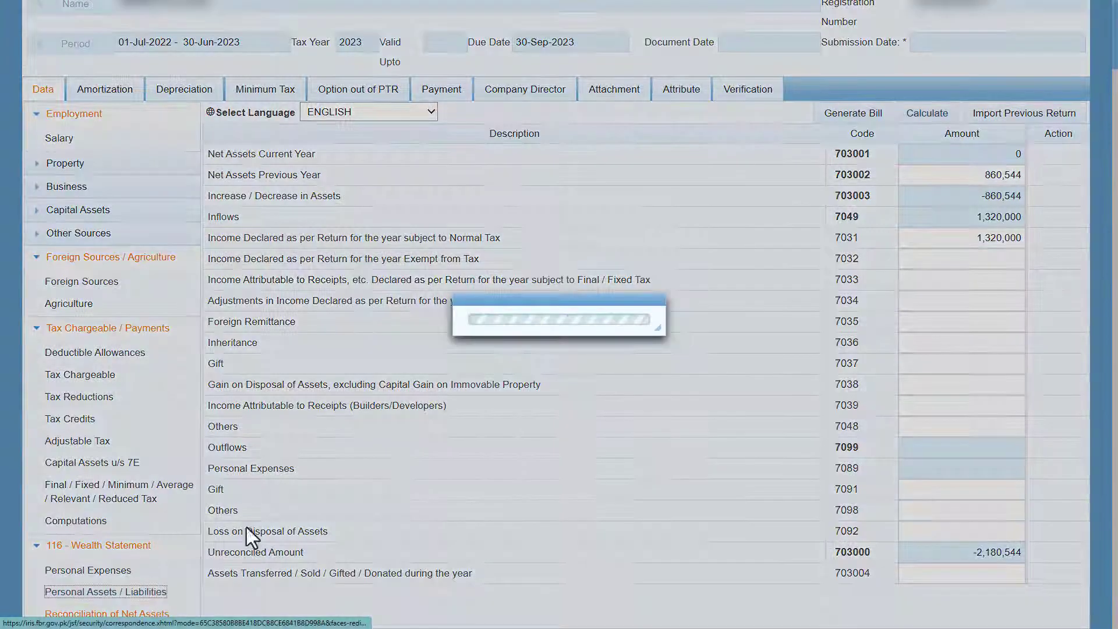
pyautogui.click(984, 389)
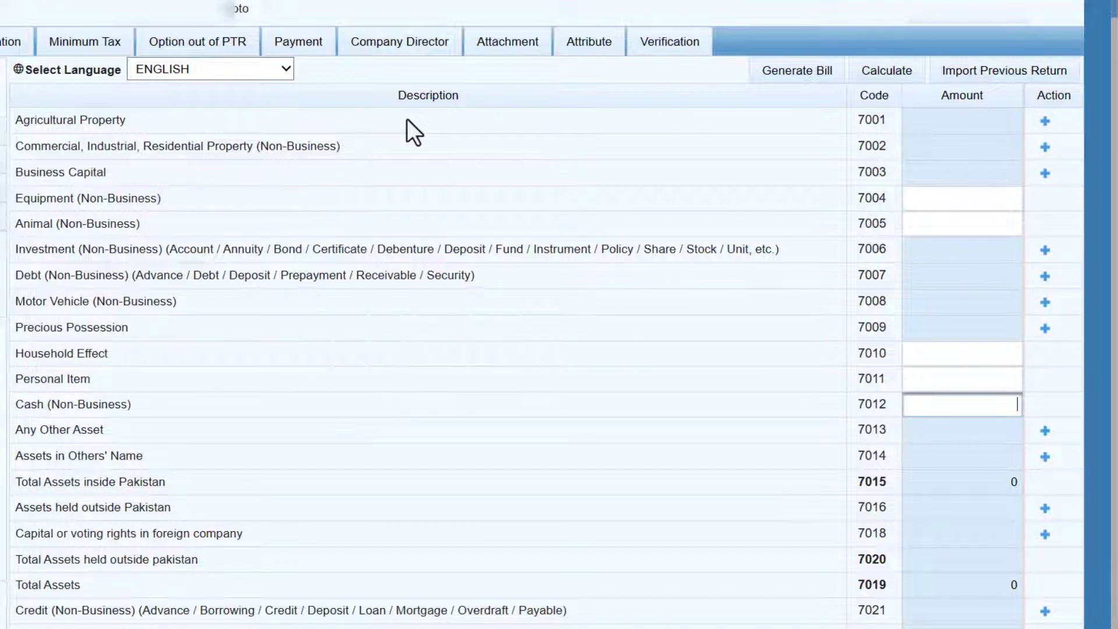
pyautogui.click(1044, 122)
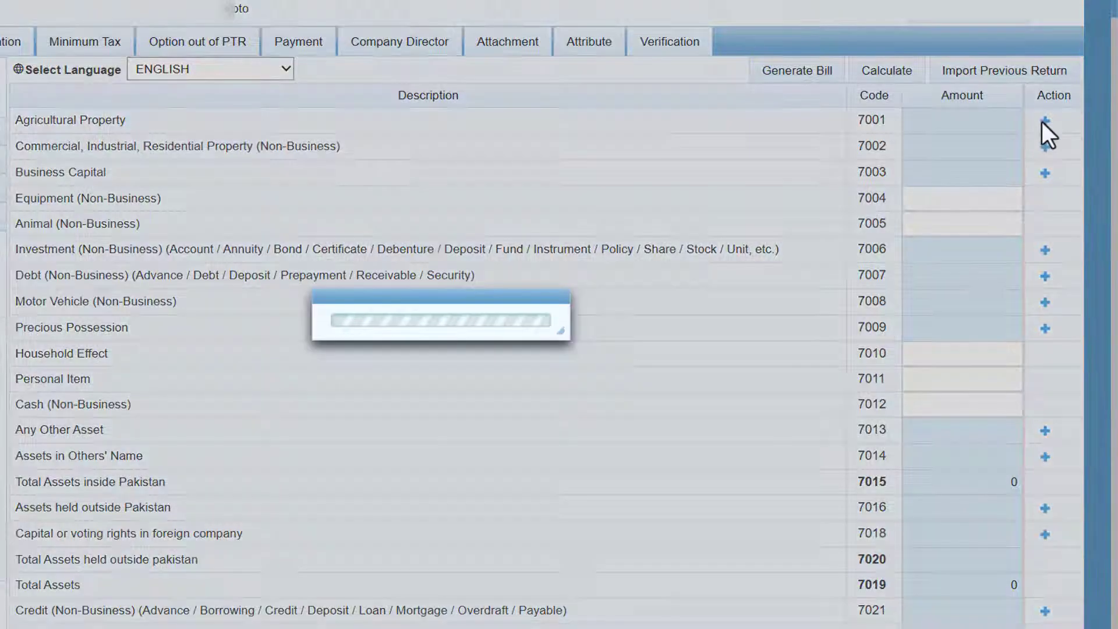
pyautogui.click(384, 234)
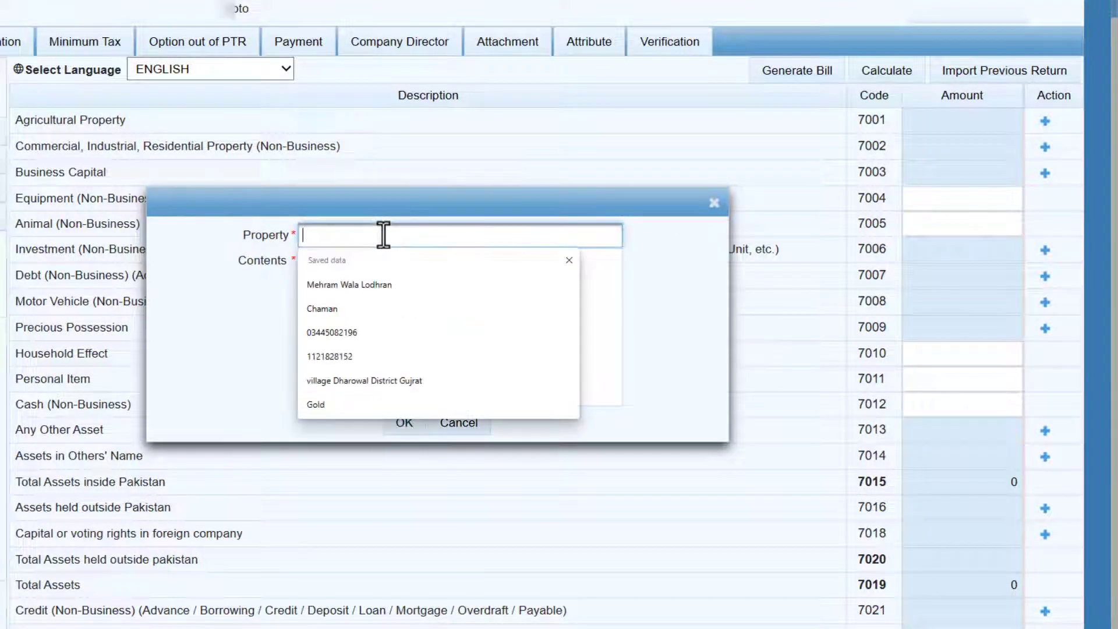
pyautogui.click(411, 287)
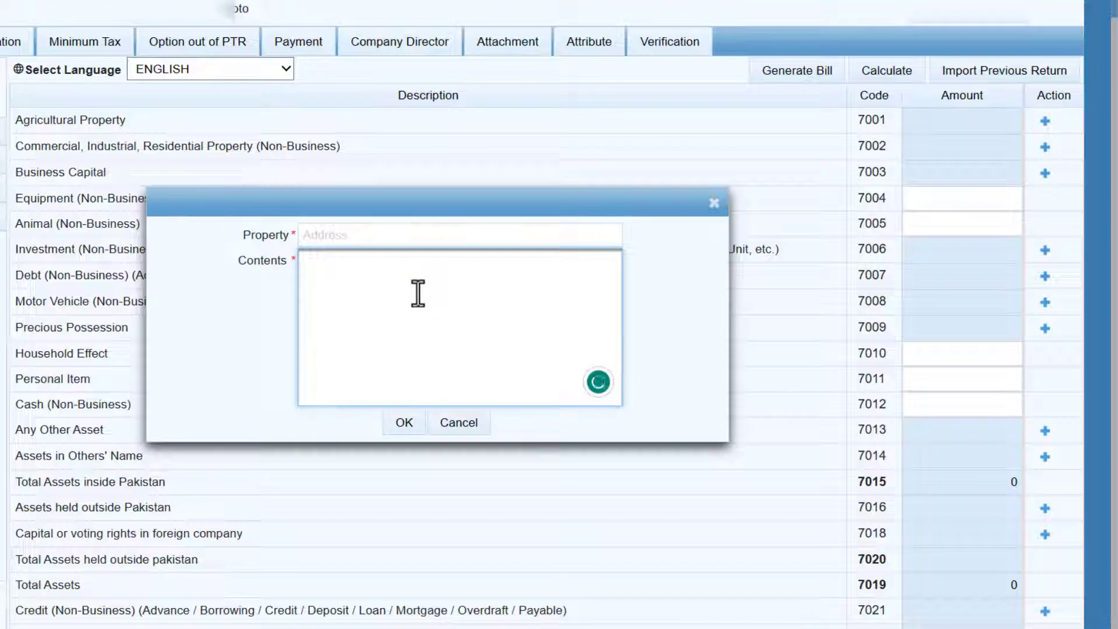
pyautogui.click(460, 422)
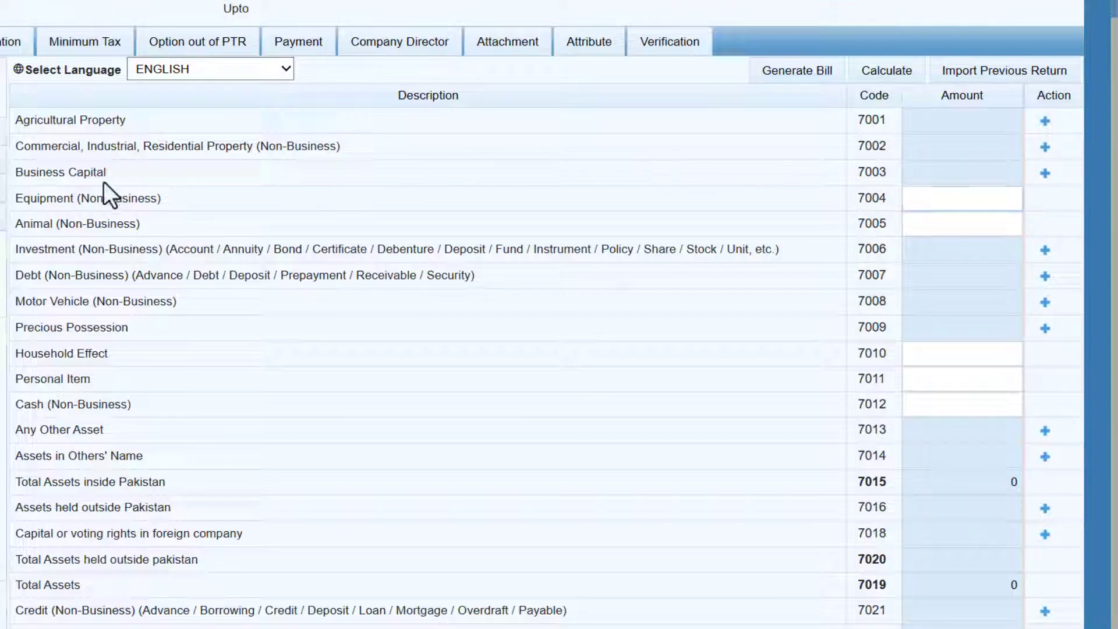
# Step: Cancel a commercial or residential property (7002) entry without adding it
pyautogui.doubleClick(60, 147)
pyautogui.click(167, 150)
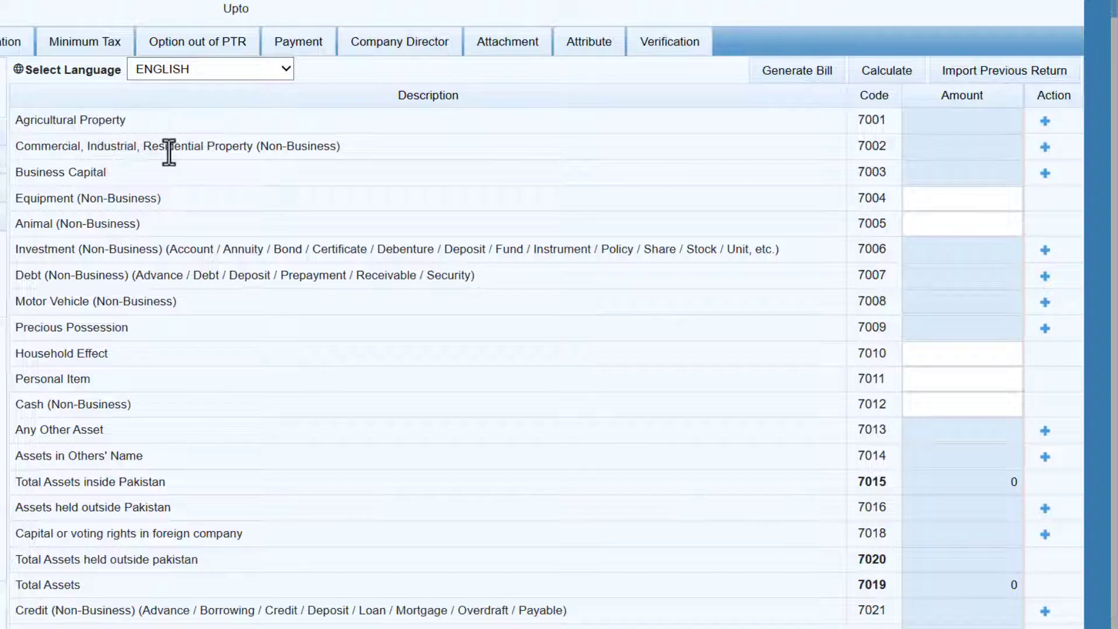
pyautogui.click(1046, 147)
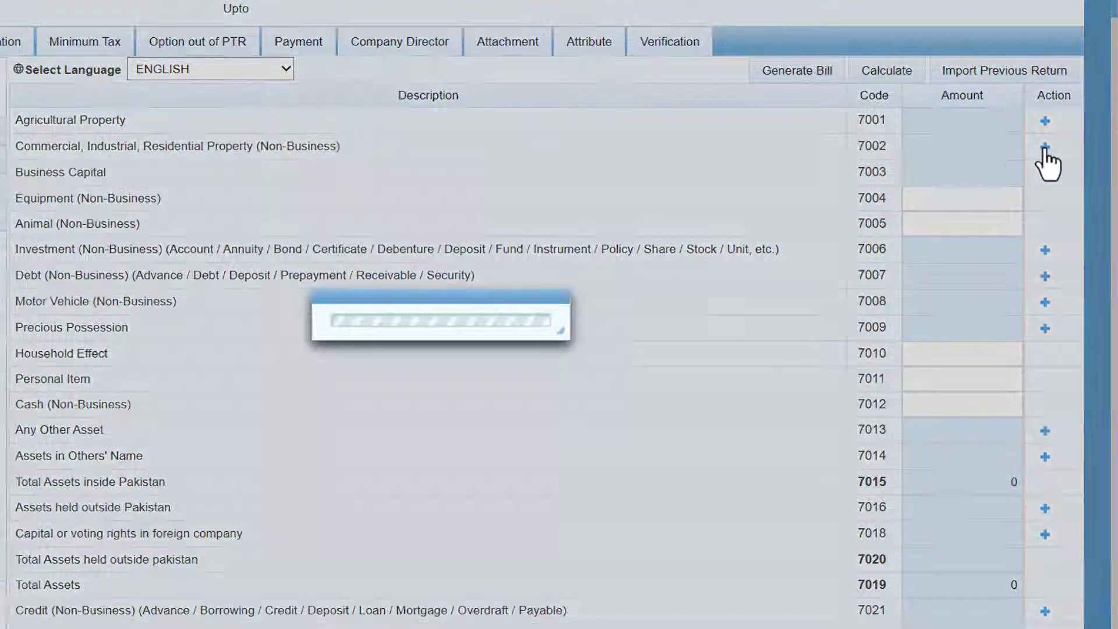
pyautogui.click(449, 424)
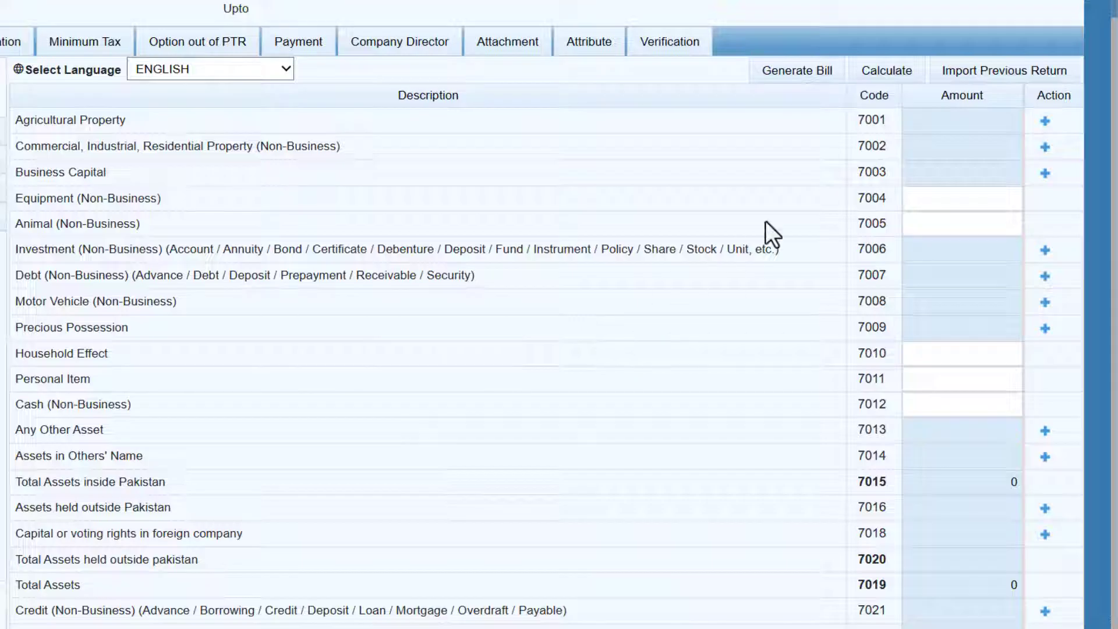
# Step: Enter 400,000 as Cash (Non-Business) and 50,000 as personal items
pyautogui.click(920, 403)
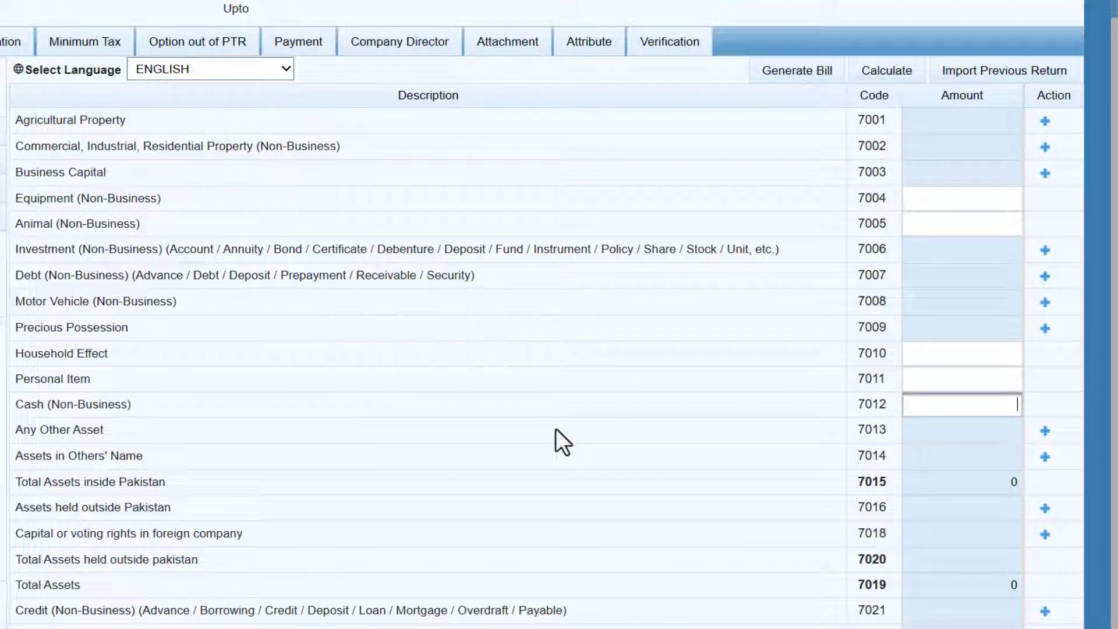
pyautogui.write('400,000')
pyautogui.click(556, 428)
pyautogui.click(929, 379)
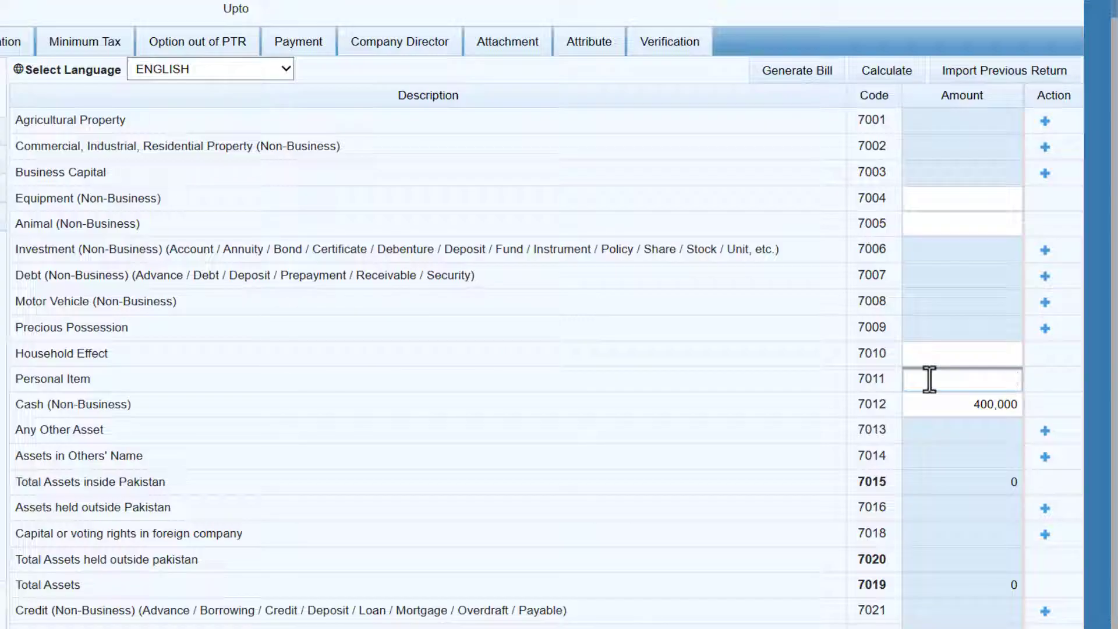
pyautogui.write('50000')
pyautogui.press('Tab')
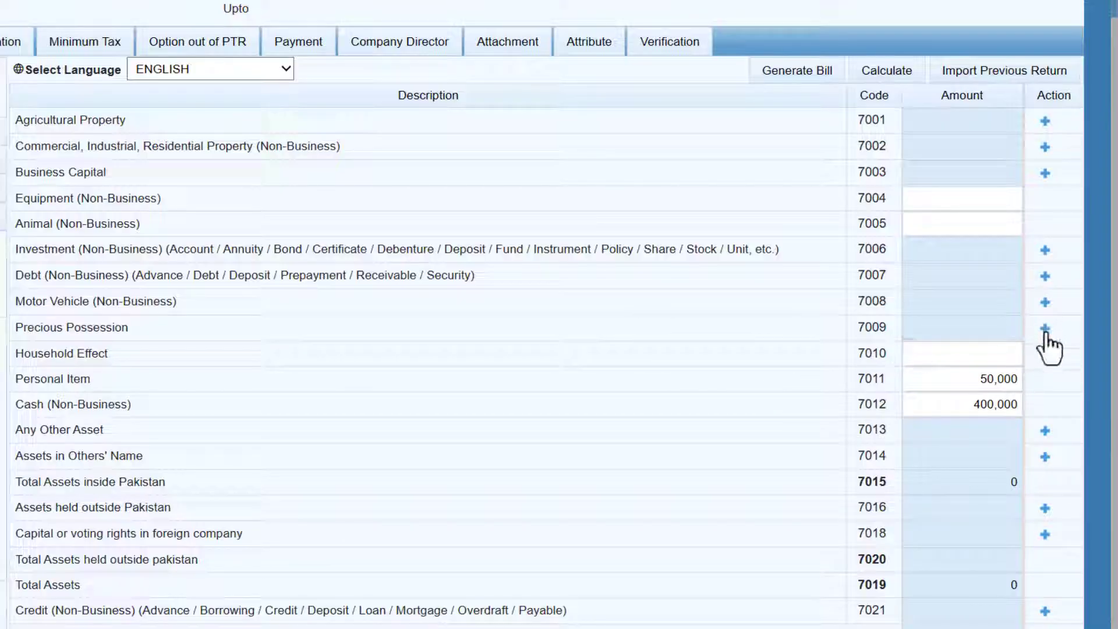
# Step: Add a 'Gold' precious possession of '1 Tola' worth 220,000 and recalculate totals
pyautogui.click(1045, 328)
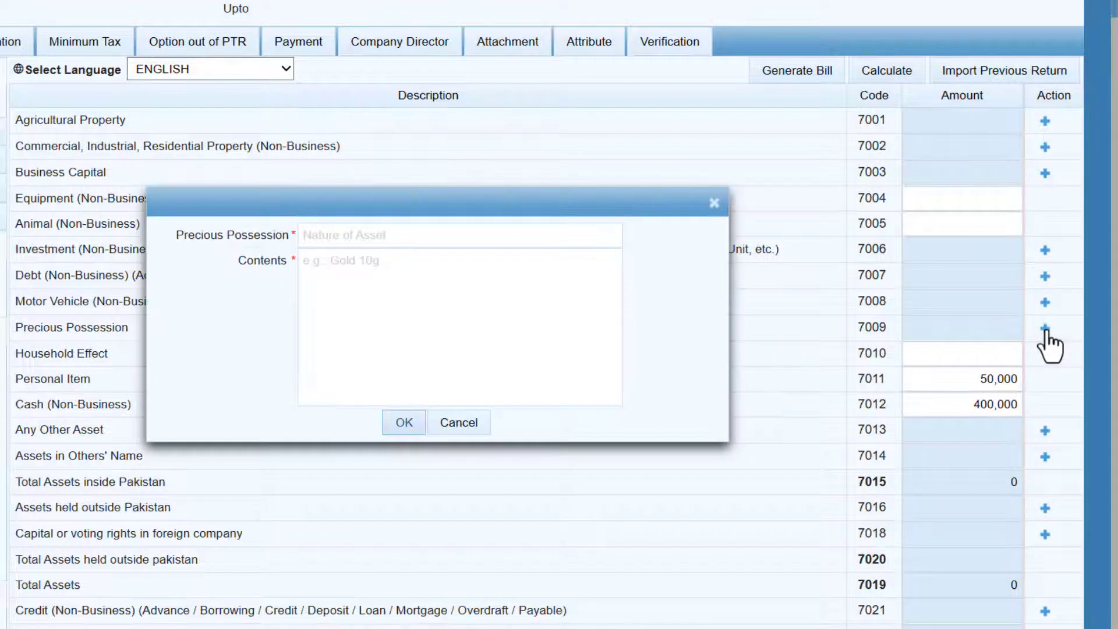
pyautogui.click(393, 236)
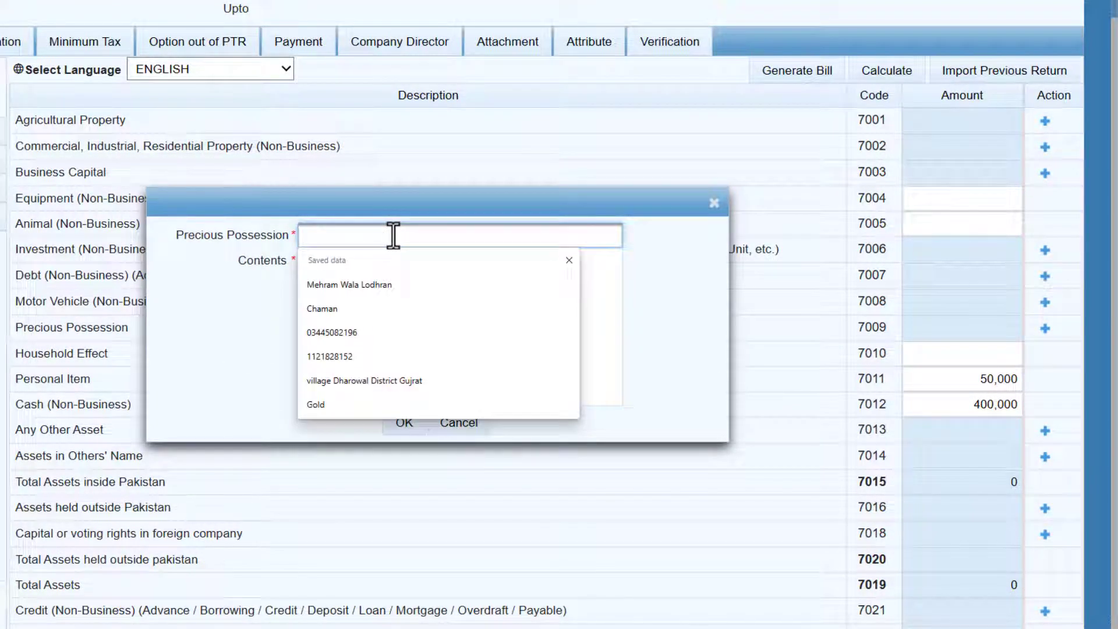
pyautogui.write('Gold')
pyautogui.press('Tab')
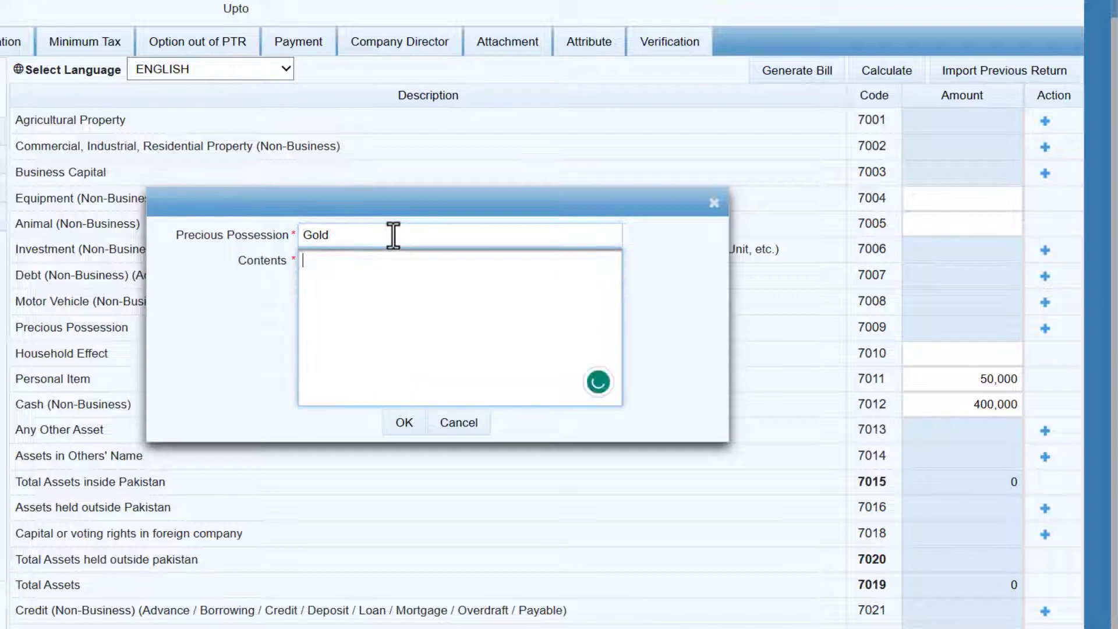
pyautogui.write('1 Tola')
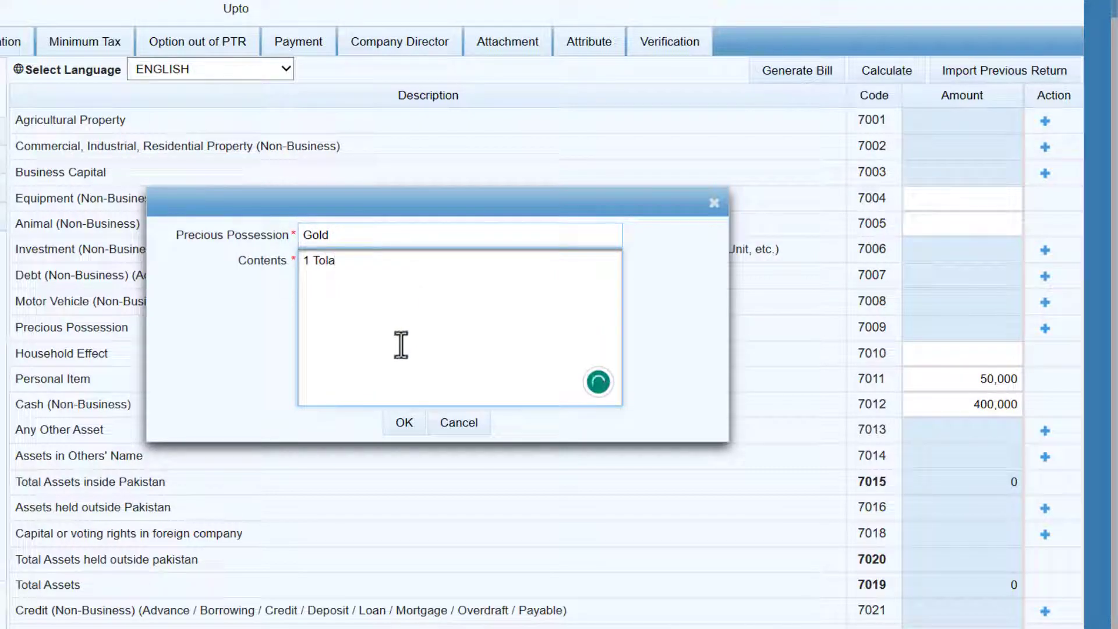
pyautogui.click(393, 424)
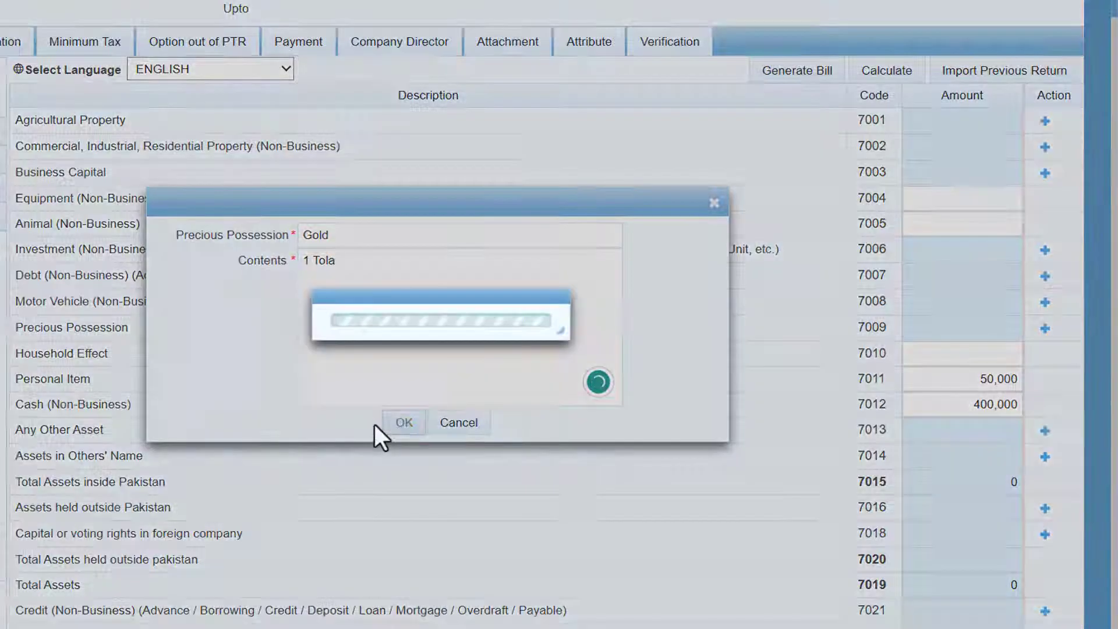
pyautogui.click(956, 365)
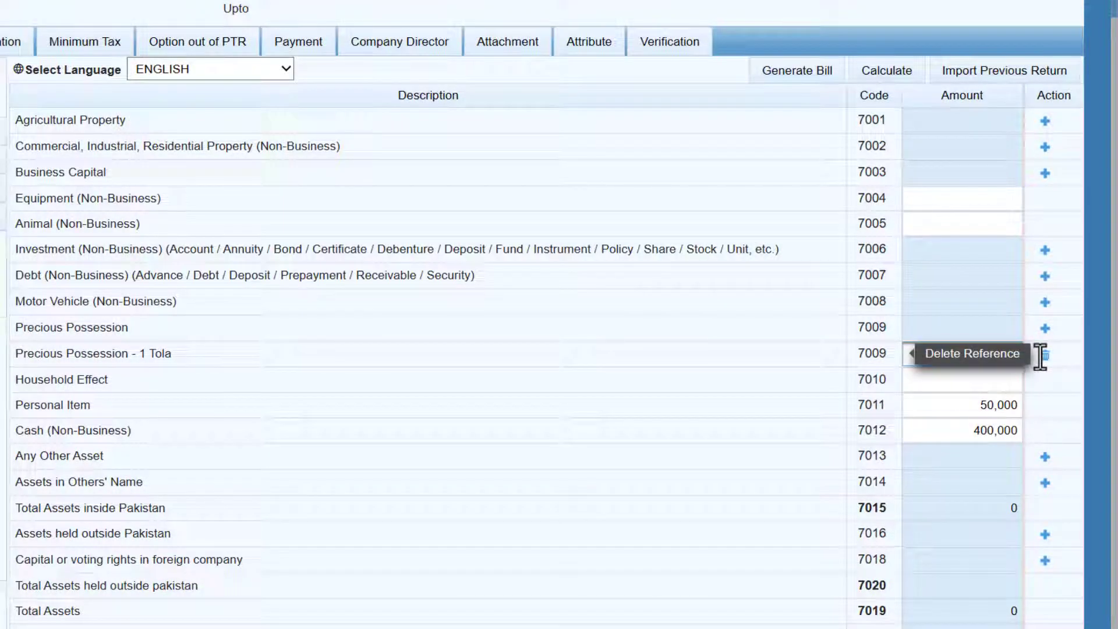
pyautogui.click(971, 357)
pyautogui.press('End')
pyautogui.write('0')
pyautogui.press('Tab')
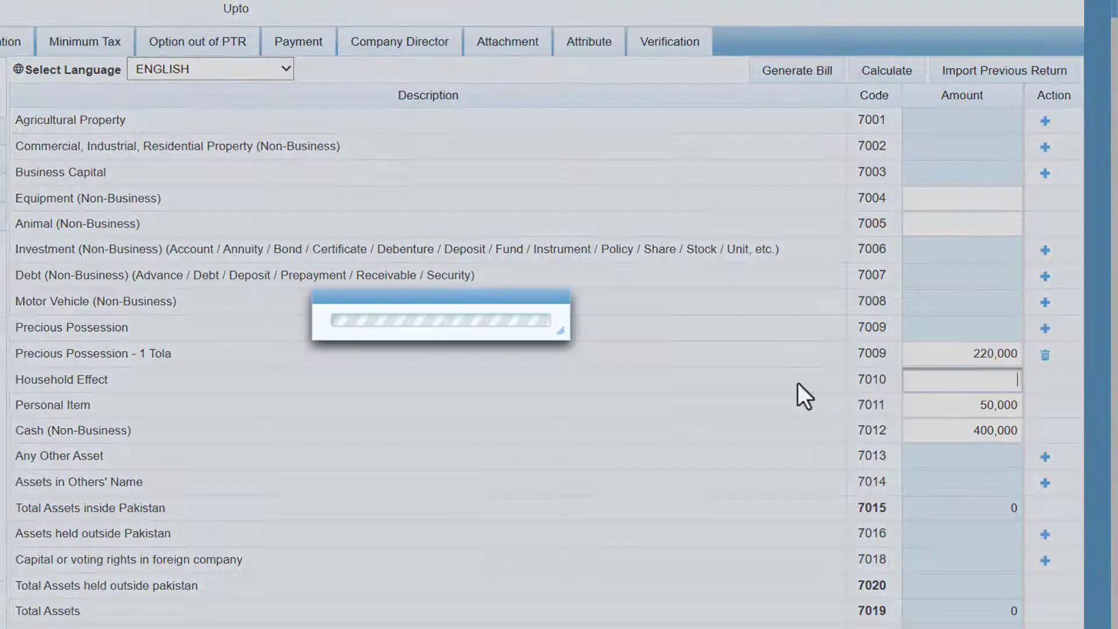
pyautogui.click(885, 68)
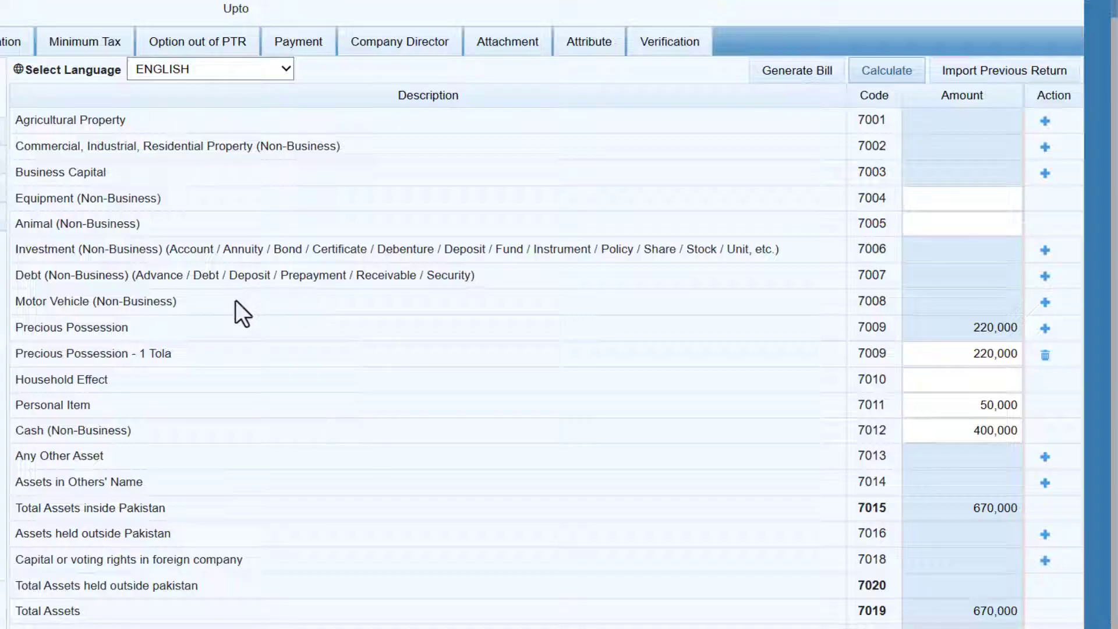
# Step: Cancel a motor vehicle entry without adding it
pyautogui.click(1046, 303)
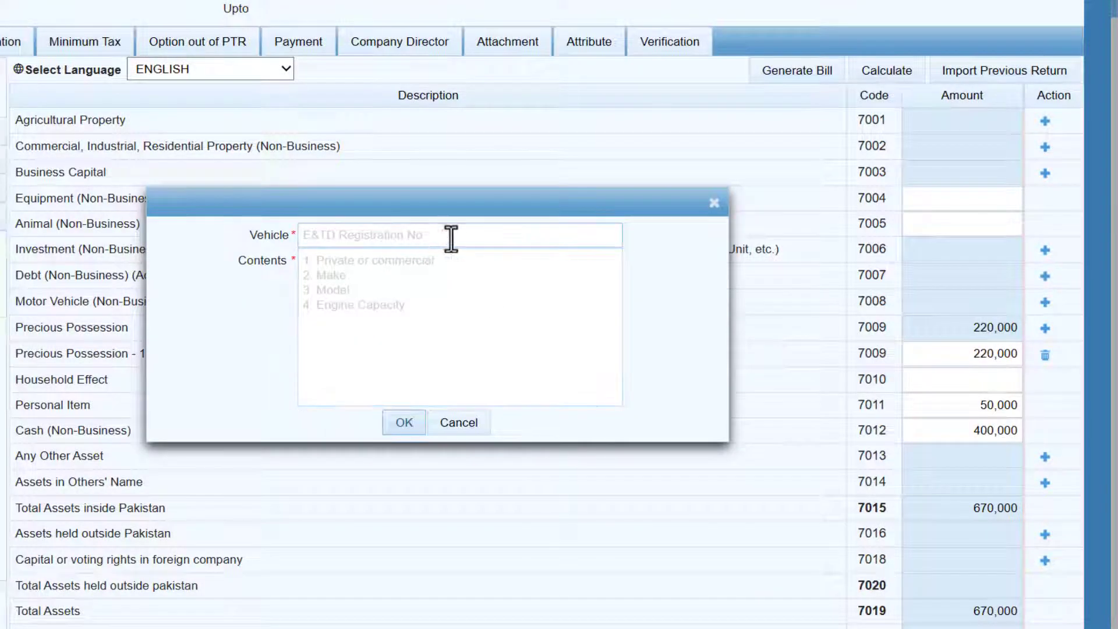
pyautogui.click(406, 280)
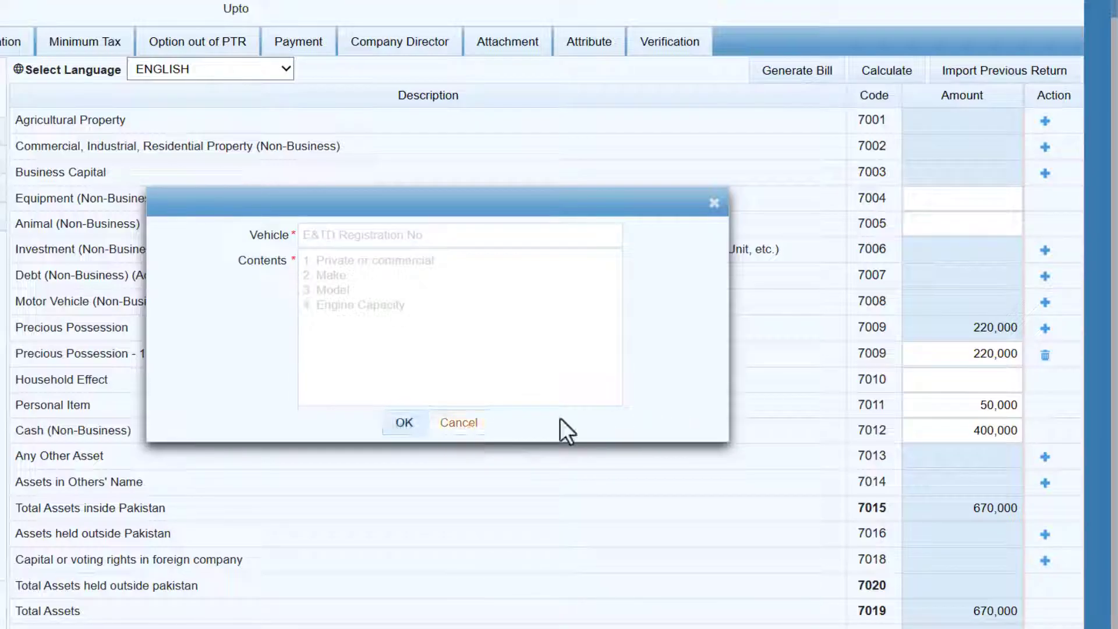
pyautogui.click(496, 425)
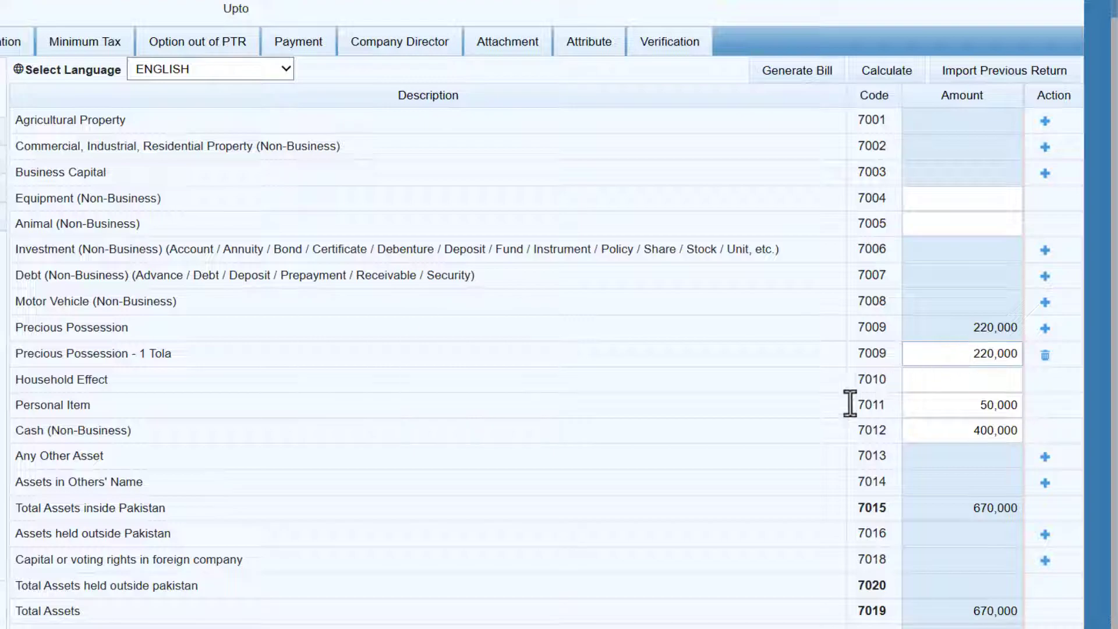
pyautogui.scroll(1, 858, 400)
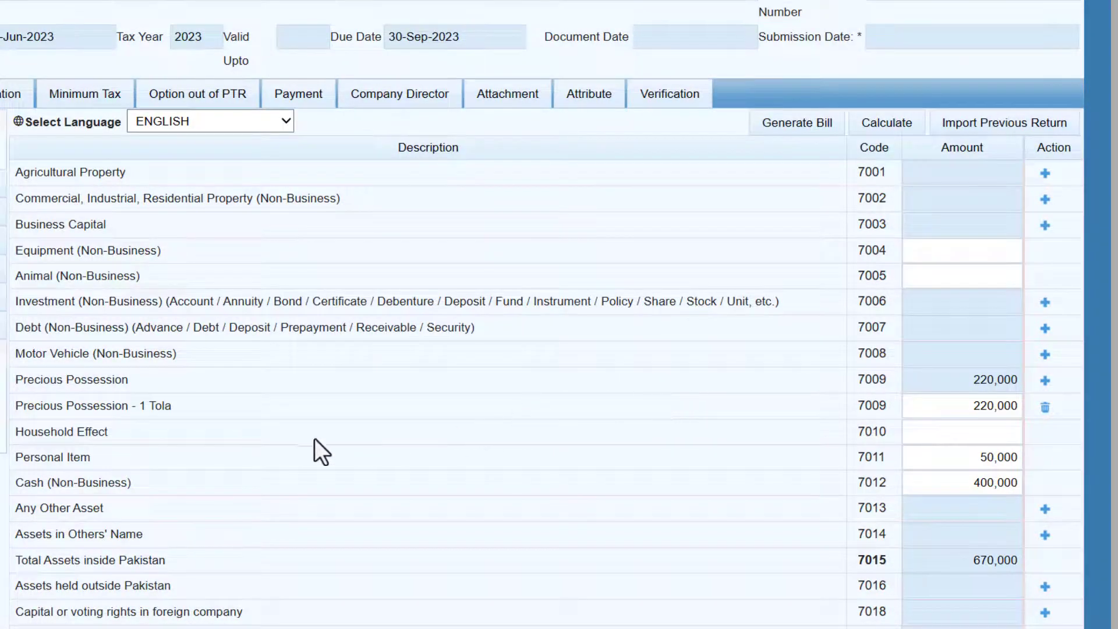
# Step: Open the Personal Expenses table and review its expense labels like Rent, Travelling and Medical
pyautogui.click(52, 451)
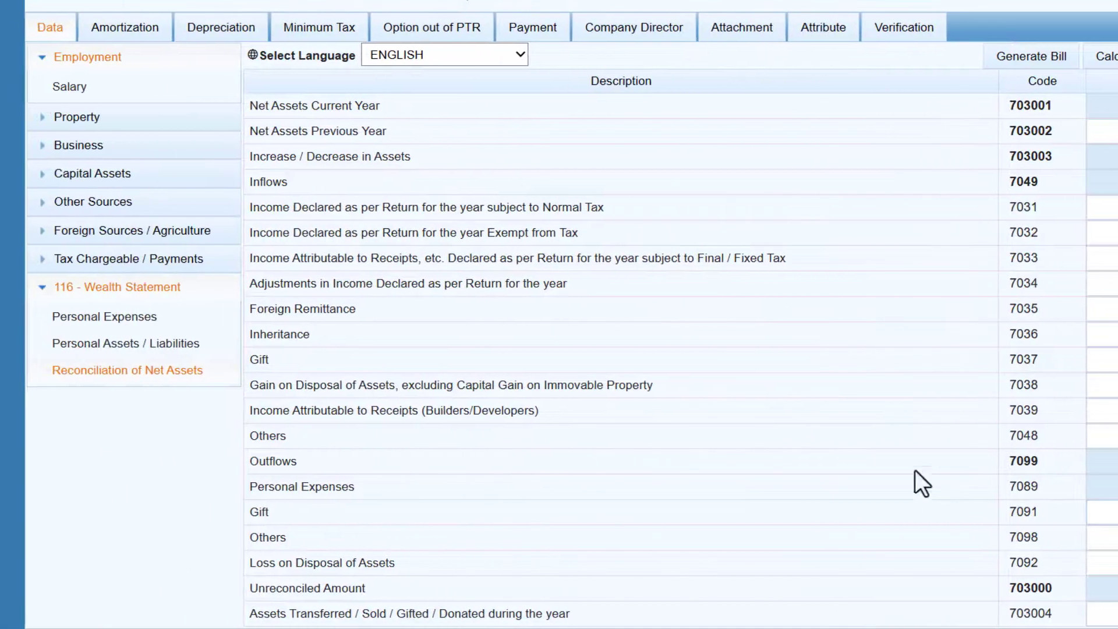
pyautogui.click(158, 320)
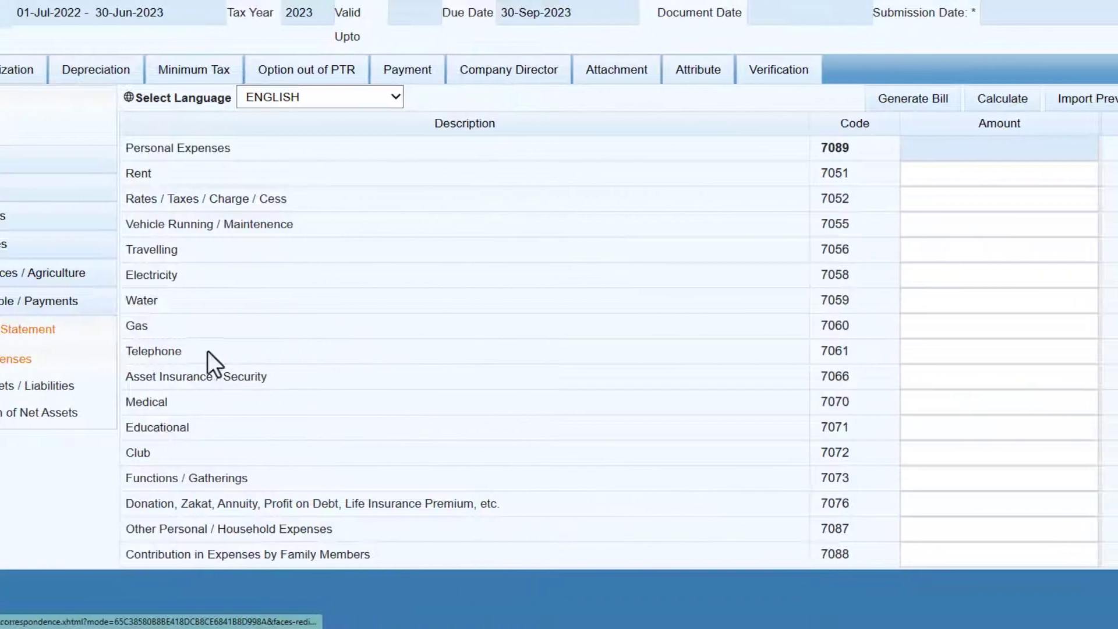
pyautogui.click(959, 530)
pyautogui.click(545, 354)
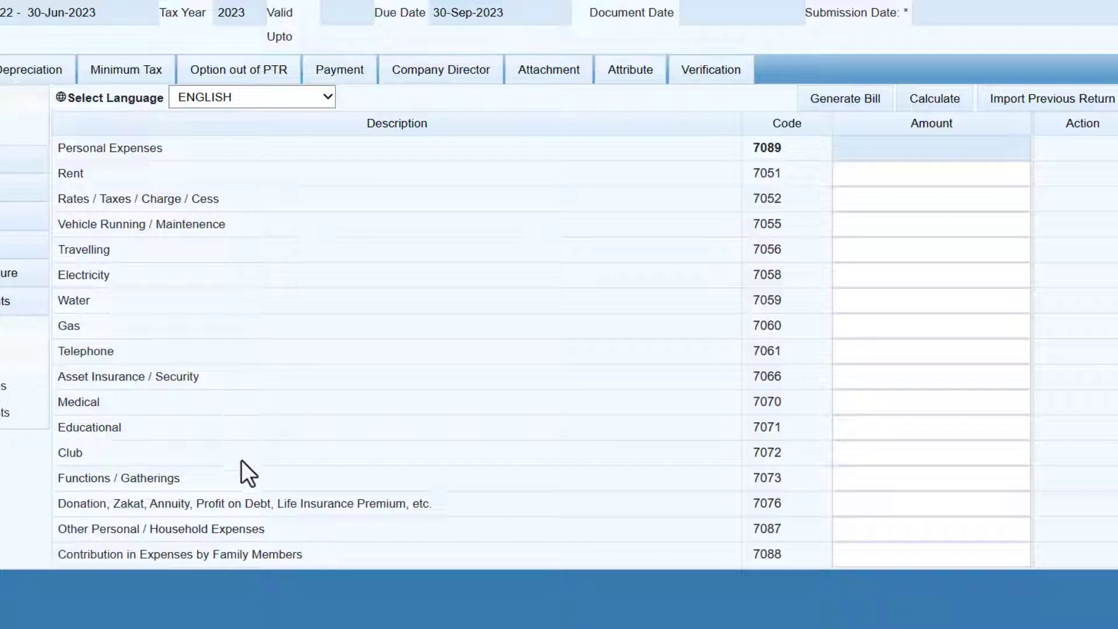
pyautogui.doubleClick(93, 173)
pyautogui.click(137, 269)
pyautogui.moveTo(111, 249); pyautogui.dragTo(175, 93)
pyautogui.click(237, 226)
pyautogui.moveTo(226, 224); pyautogui.dragTo(57, 227)
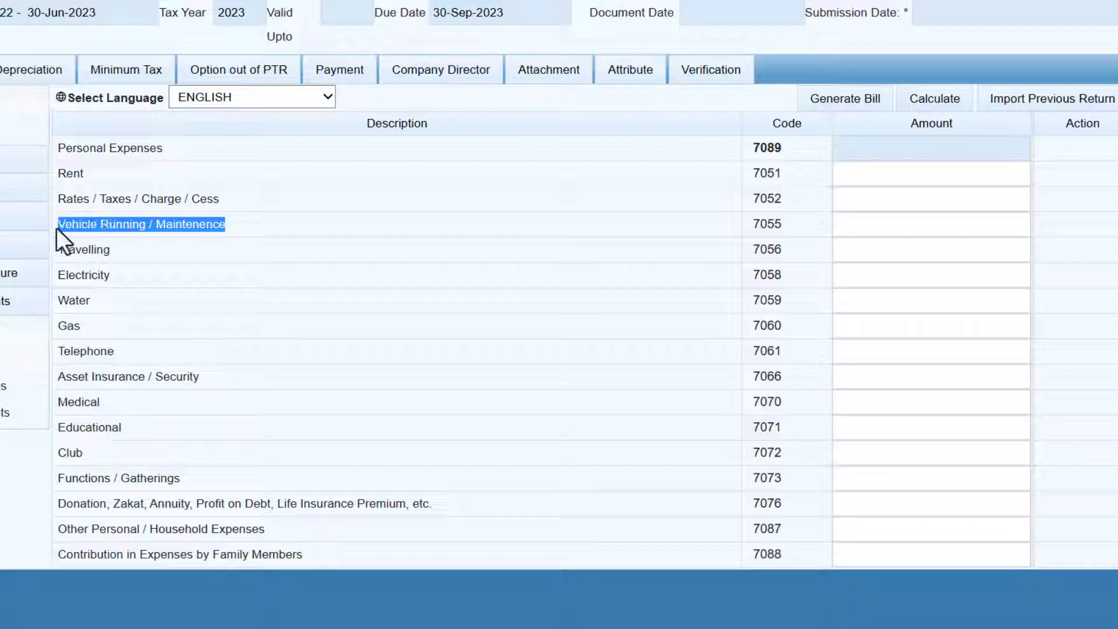
pyautogui.click(274, 228)
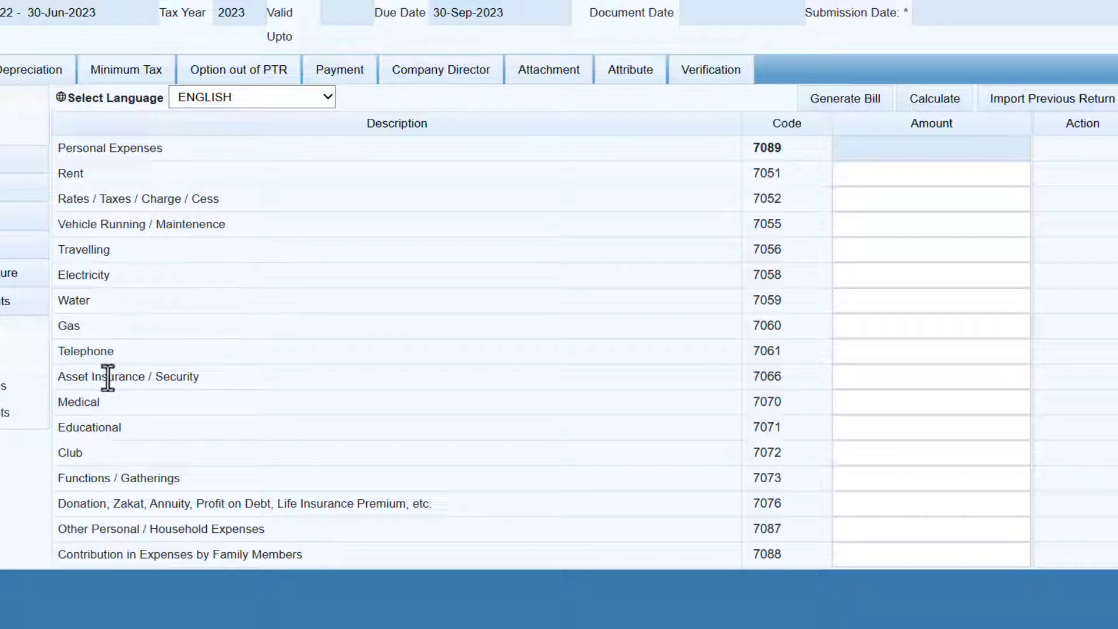
pyautogui.moveTo(121, 349); pyautogui.dragTo(59, 351)
pyautogui.click(156, 350)
pyautogui.moveTo(107, 400); pyautogui.dragTo(59, 400)
pyautogui.moveTo(120, 429); pyautogui.dragTo(57, 430)
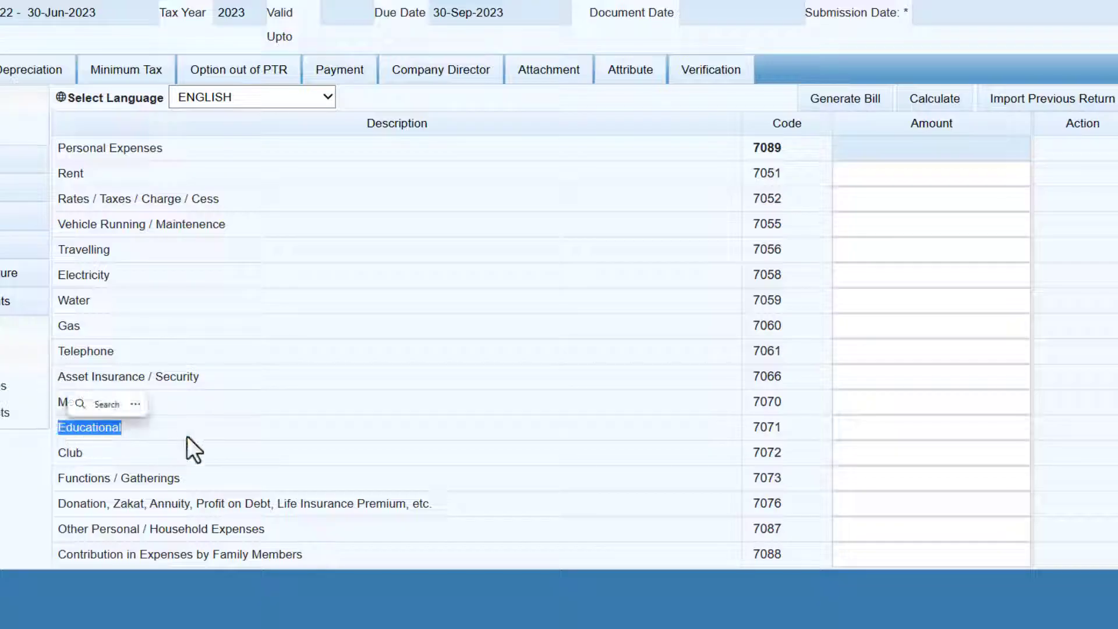
# Step: Enter 1,000,000 under Other Personal / Household Expenses (7087) and recalculate totals
pyautogui.click(878, 529)
pyautogui.write('1,000,000')
pyautogui.click(912, 325)
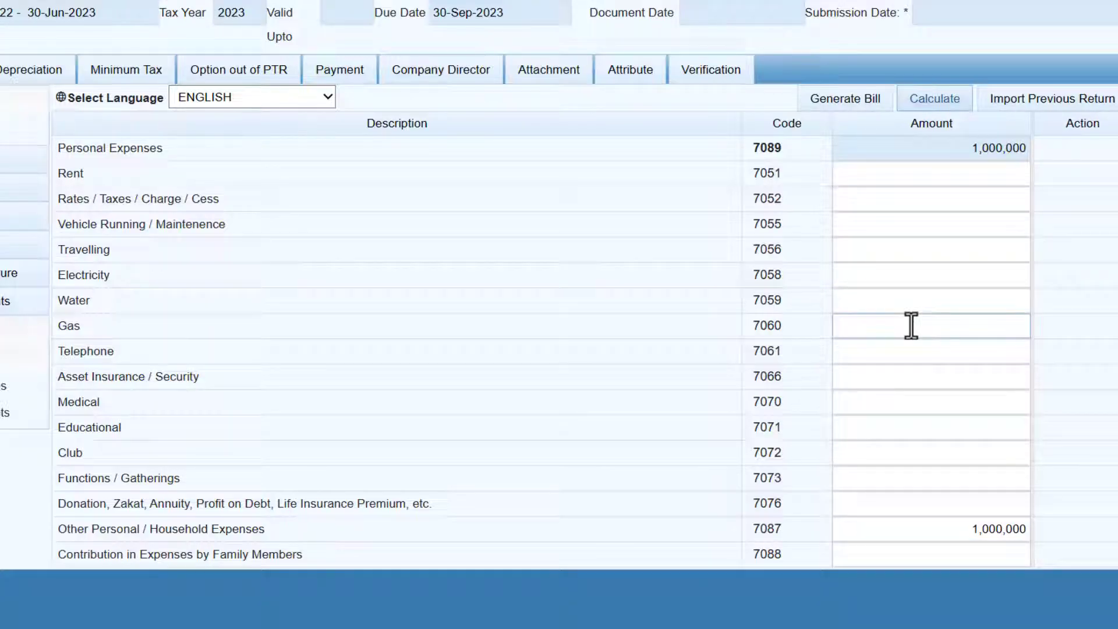
pyautogui.click(656, 330)
pyautogui.click(949, 105)
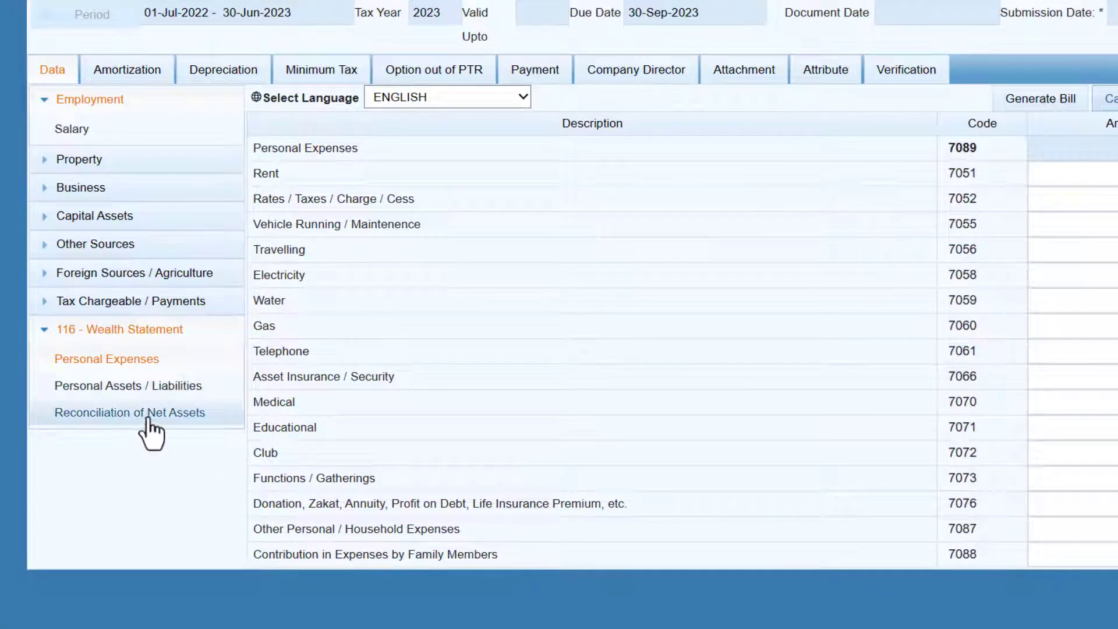
# Step: Review the net assets reconciliation, now -510,544 unreconciled, and scroll to the liabilities rows
pyautogui.click(156, 425)
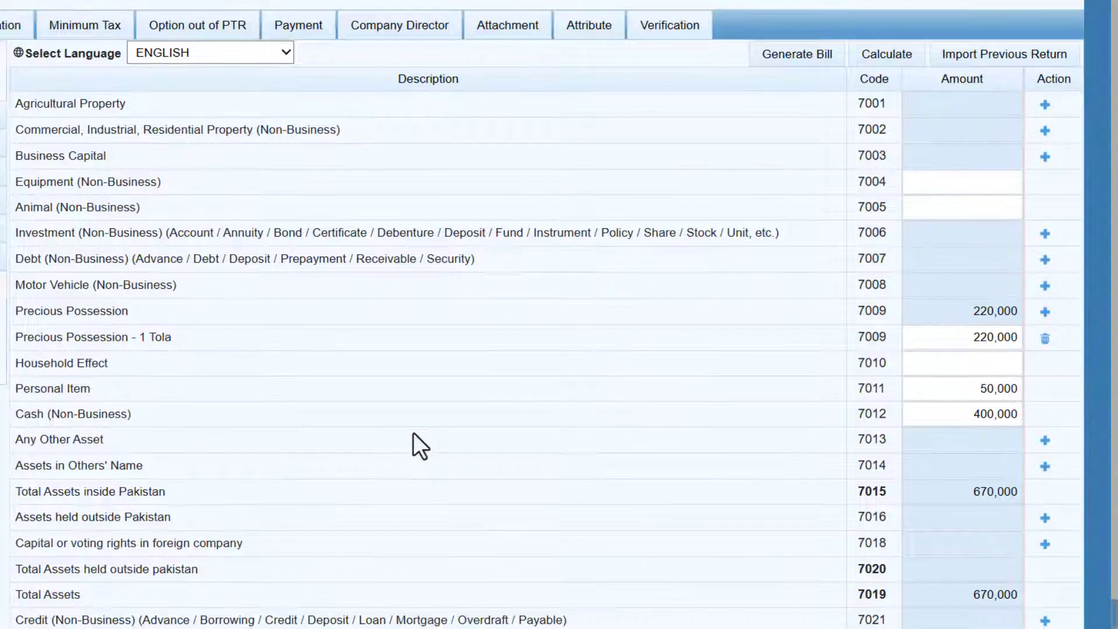
pyautogui.scroll(-1, 414, 433)
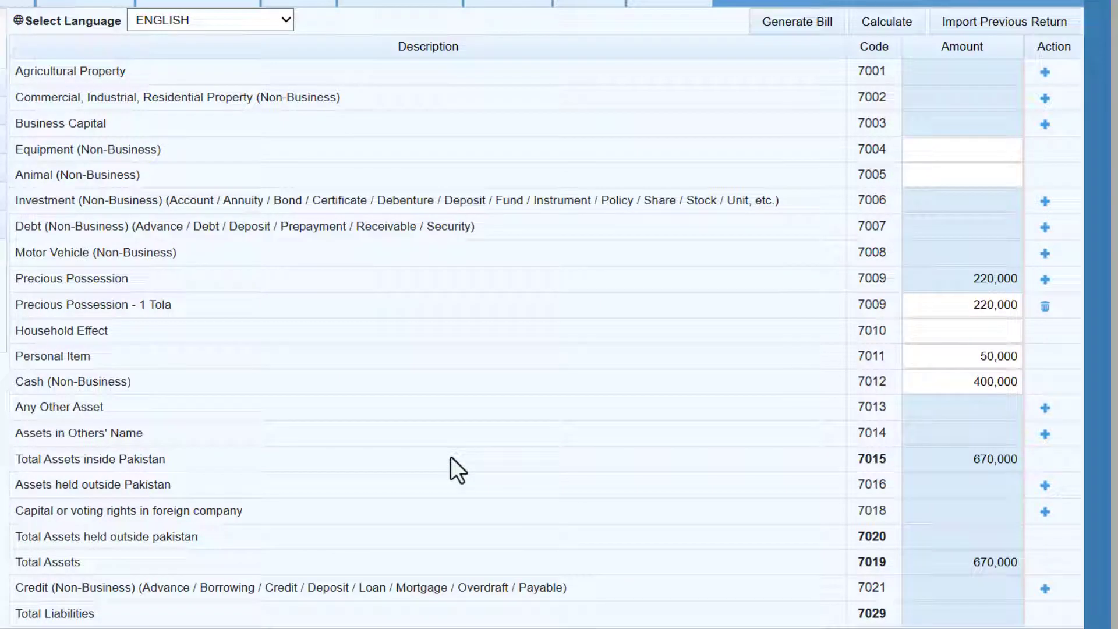
# Step: Add a Credit (7021) liability with creditor 'HBL' and contents 'HOme Loan'
pyautogui.click(1046, 591)
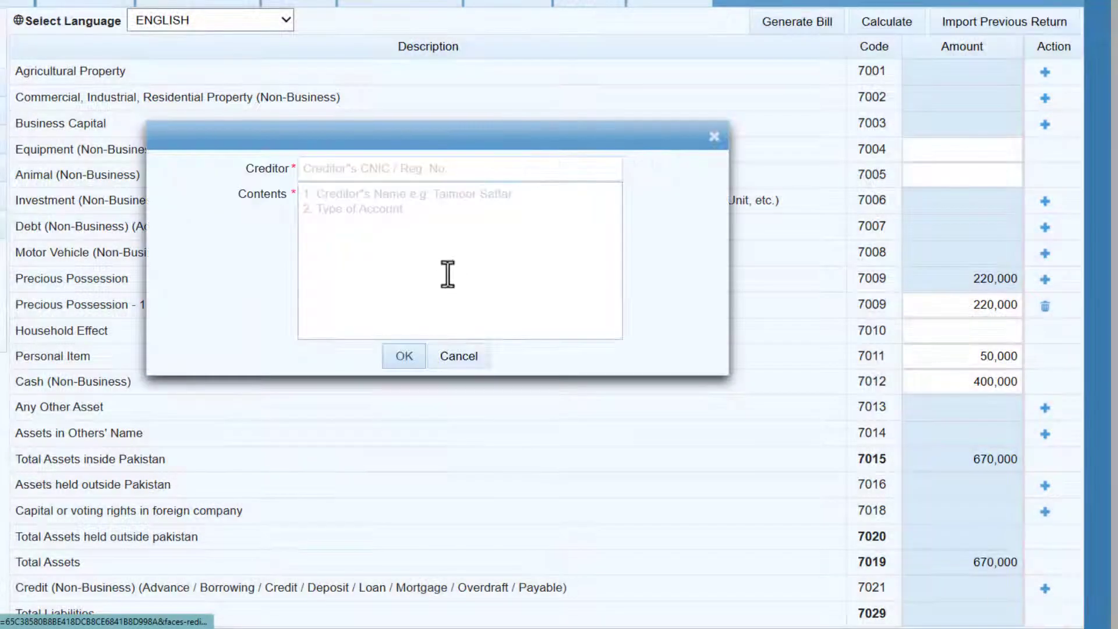
pyautogui.click(369, 170)
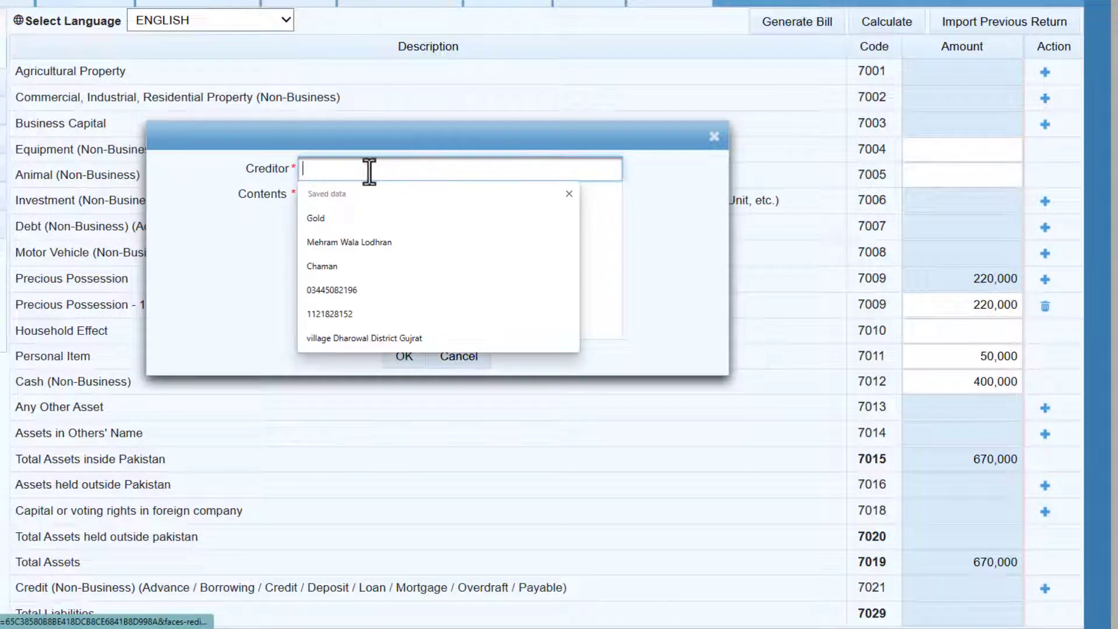
pyautogui.click(243, 239)
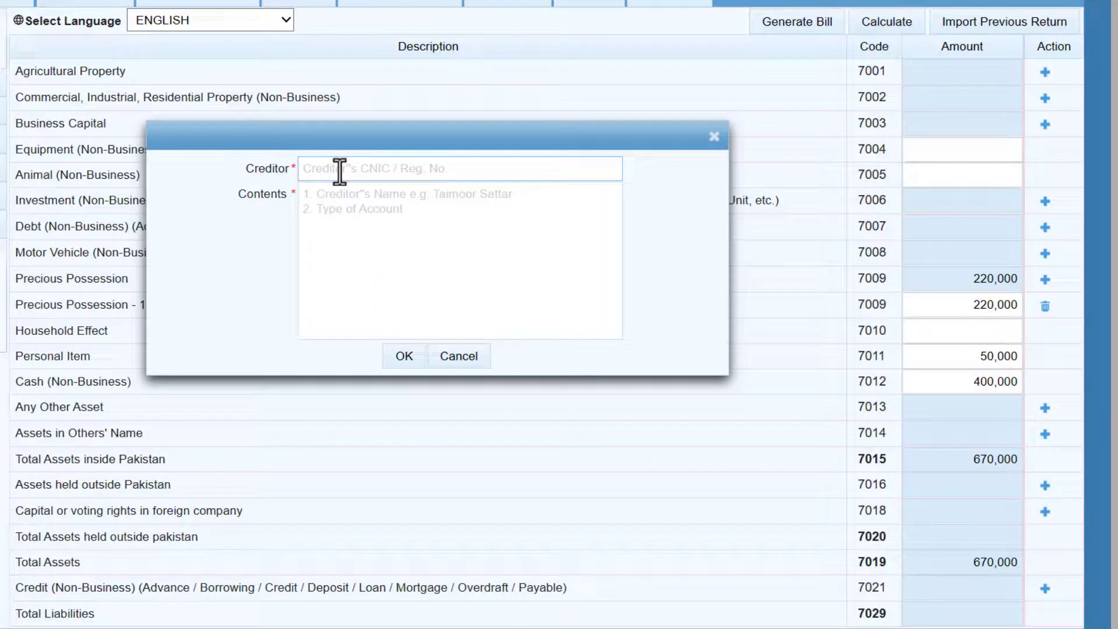
pyautogui.click(375, 220)
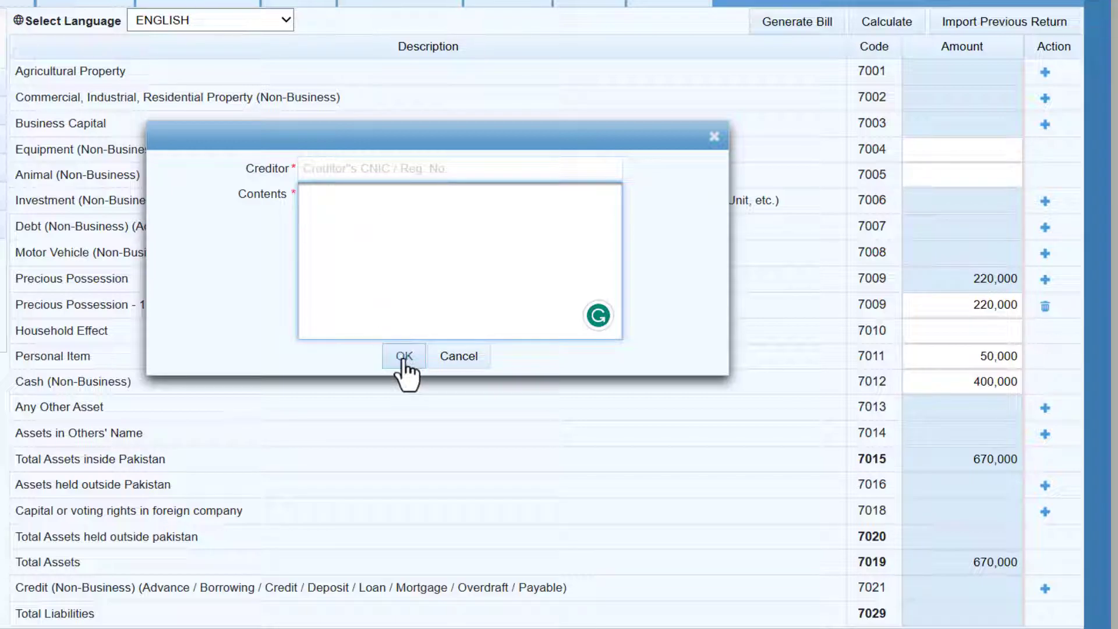
pyautogui.click(355, 169)
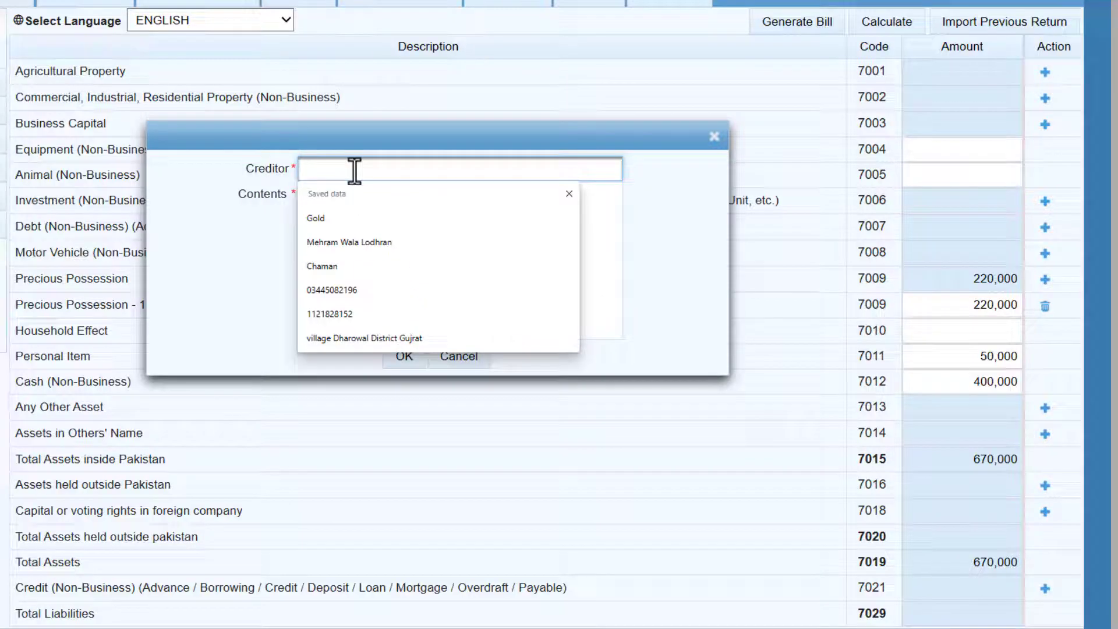
pyautogui.write('HBL')
pyautogui.press('Tab')
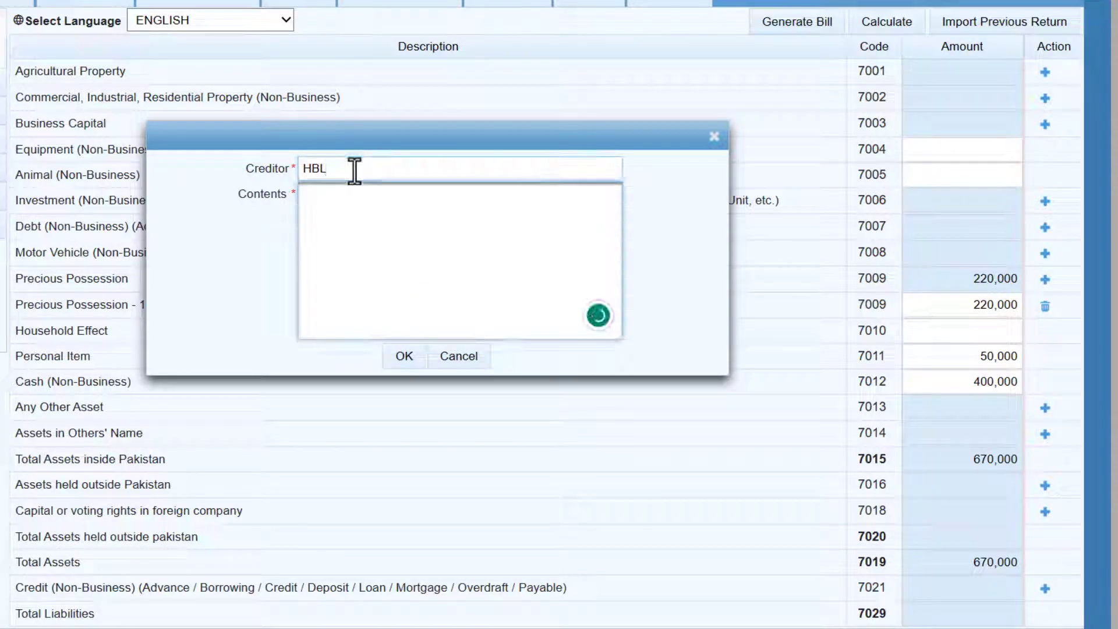
pyautogui.write('HOme Loan')
pyautogui.click(407, 357)
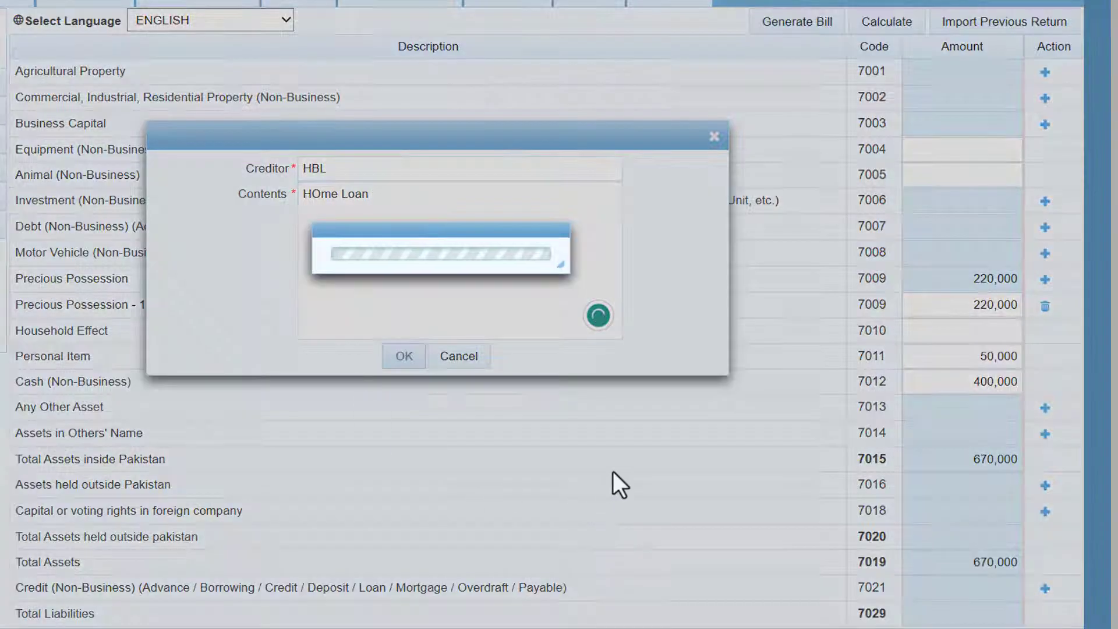
# Step: Set the HOme Loan credit amount to 500000
pyautogui.scroll(-1, 709, 489)
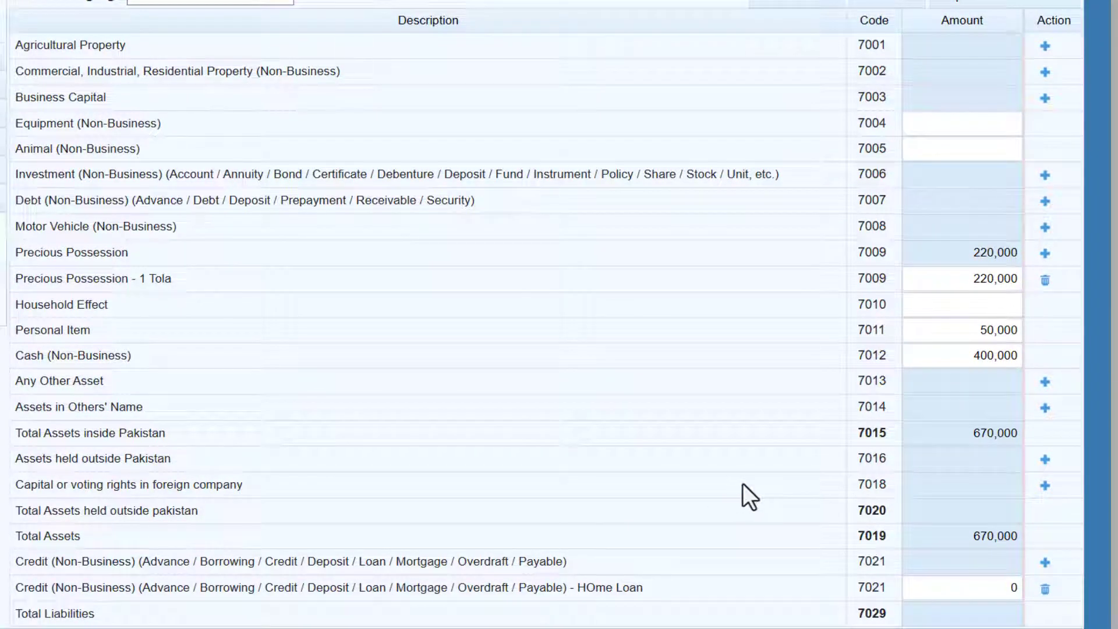
pyautogui.click(968, 590)
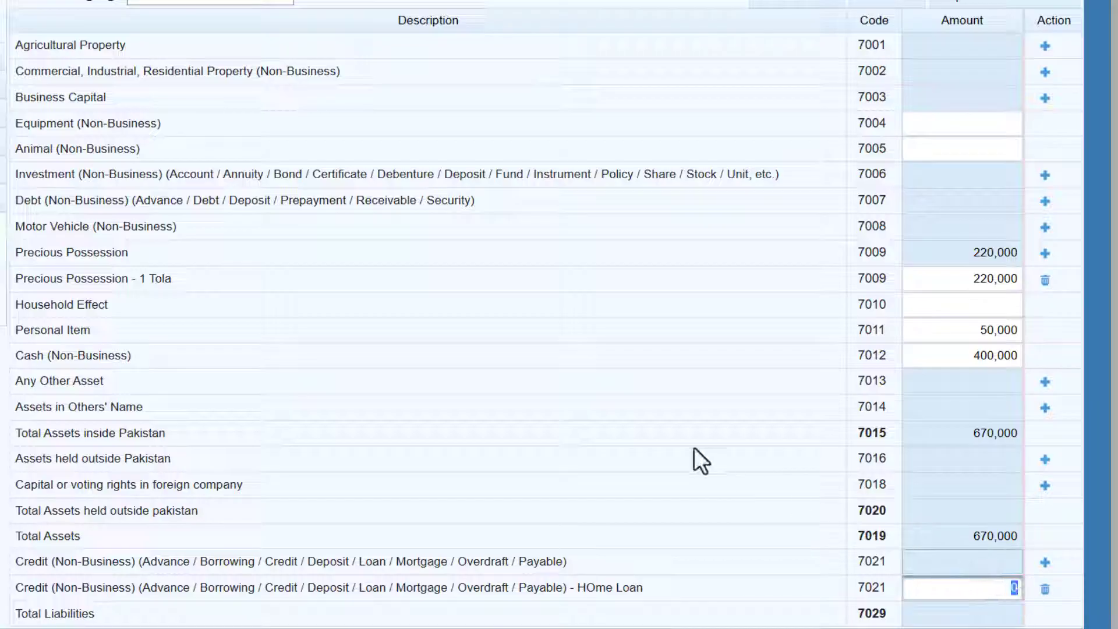
pyautogui.write('500000')
pyautogui.press('Tab')
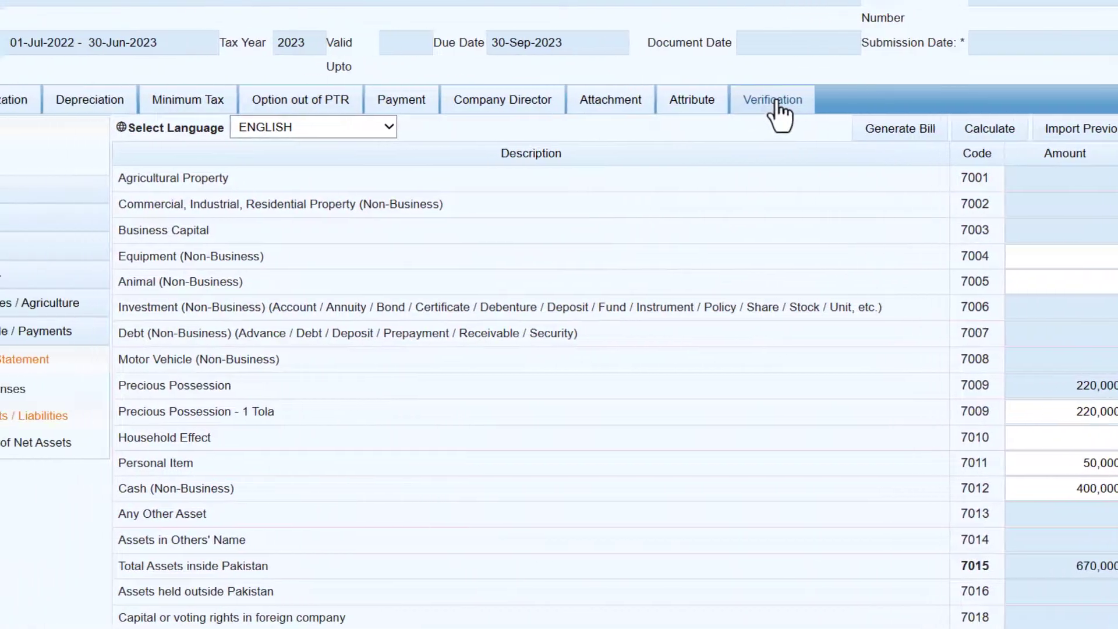
# Step: Verify the declaration PIN, save the 2023 return and close the form
pyautogui.click(777, 105)
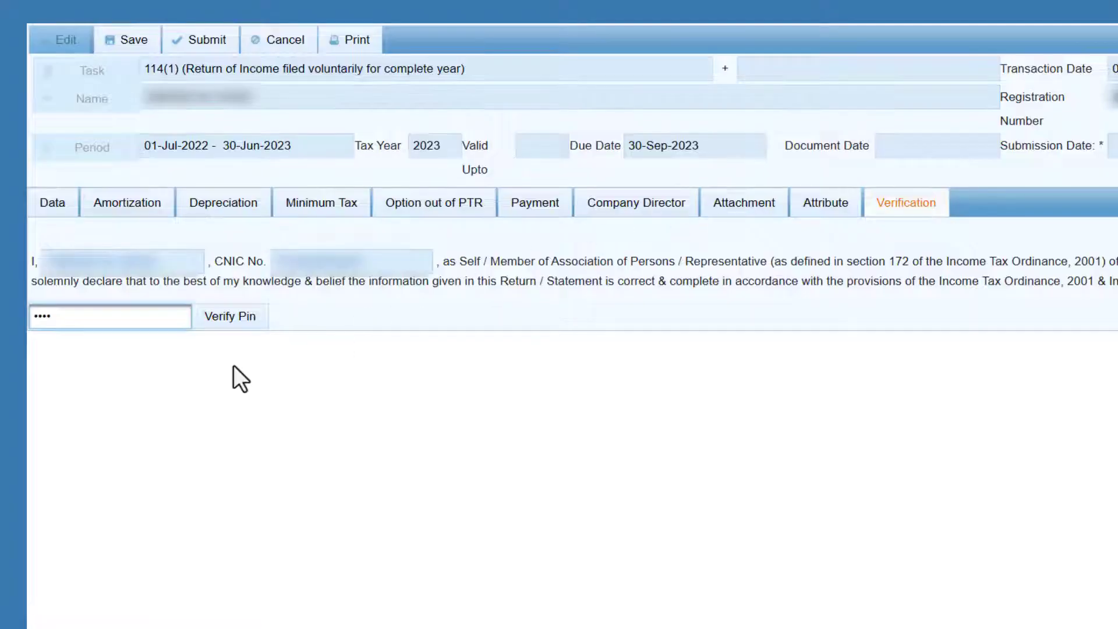
pyautogui.click(231, 318)
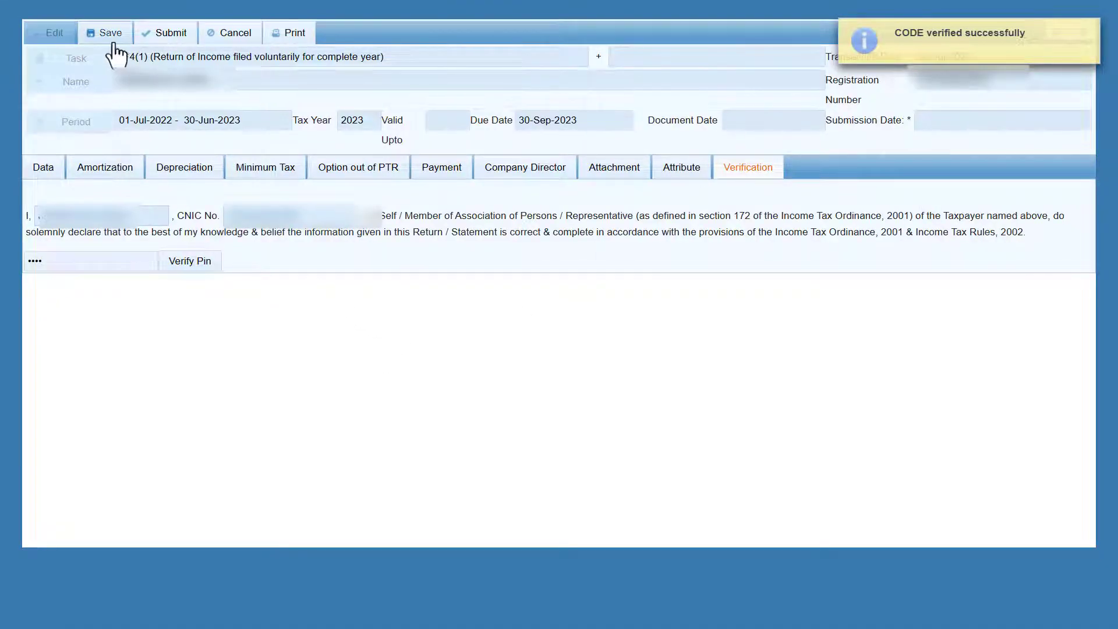
pyautogui.click(104, 42)
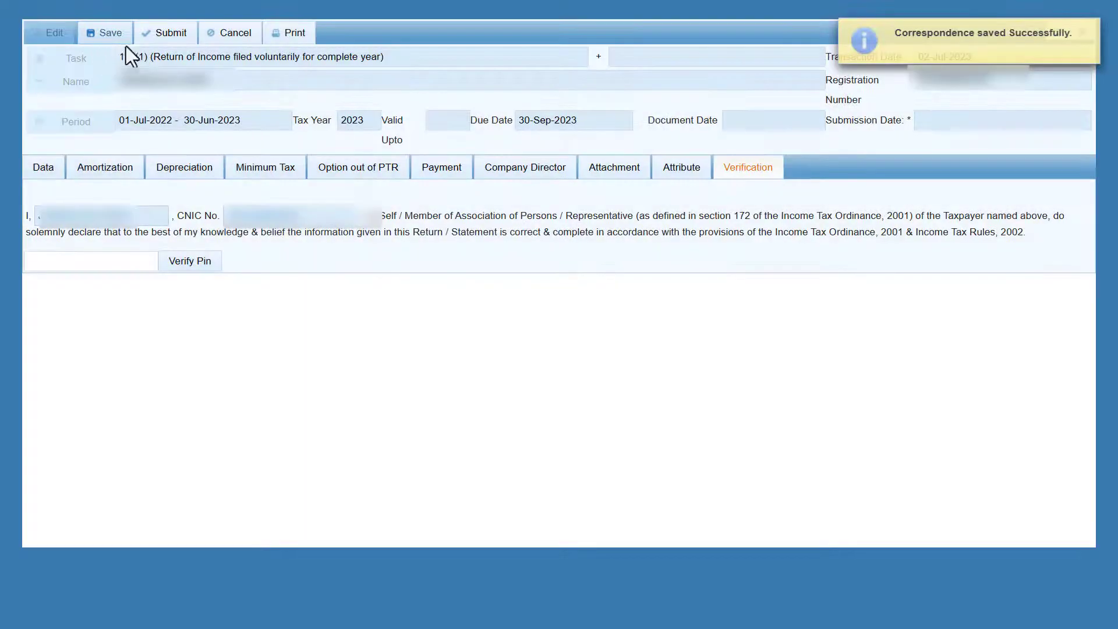
pyautogui.click(167, 42)
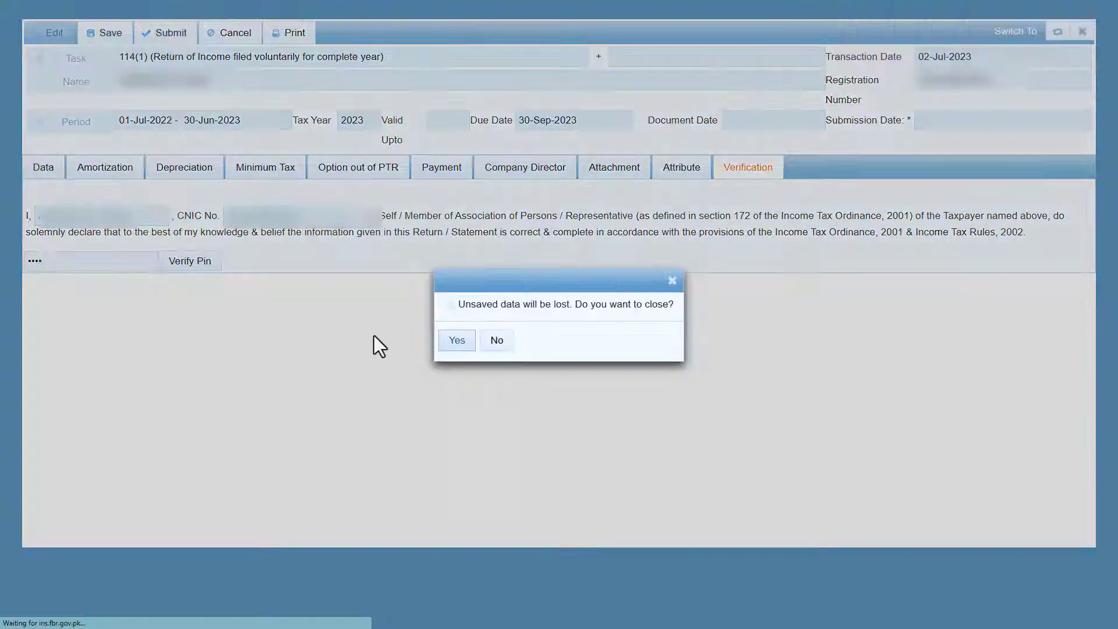